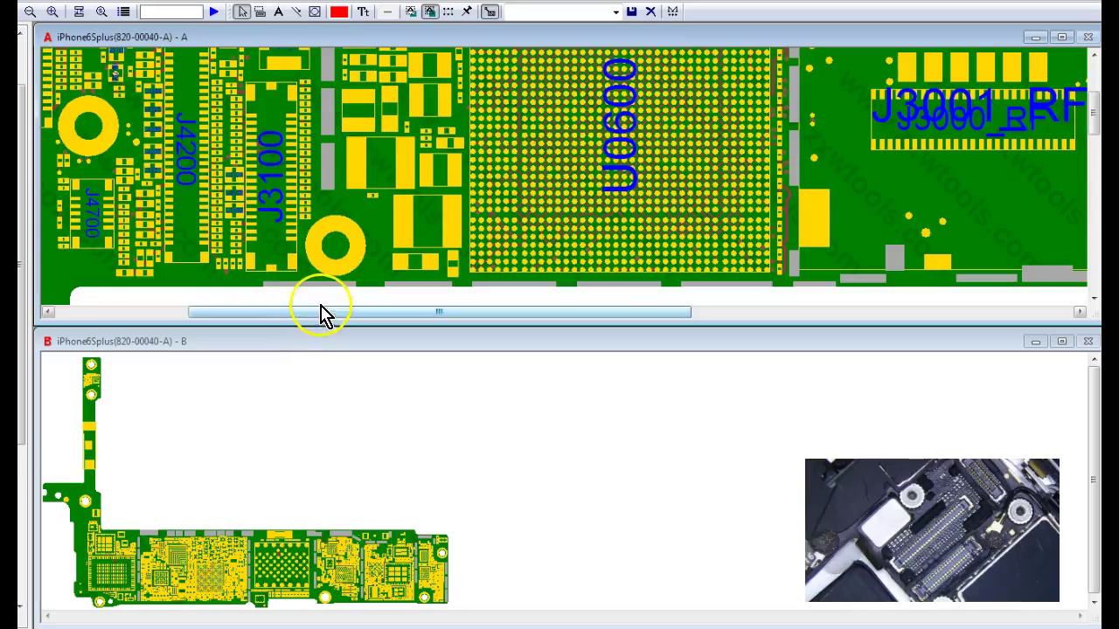
Scroll board view A left until J4200 appears, then check J4200's part info.
left_click_drag(320, 312, 253, 312)
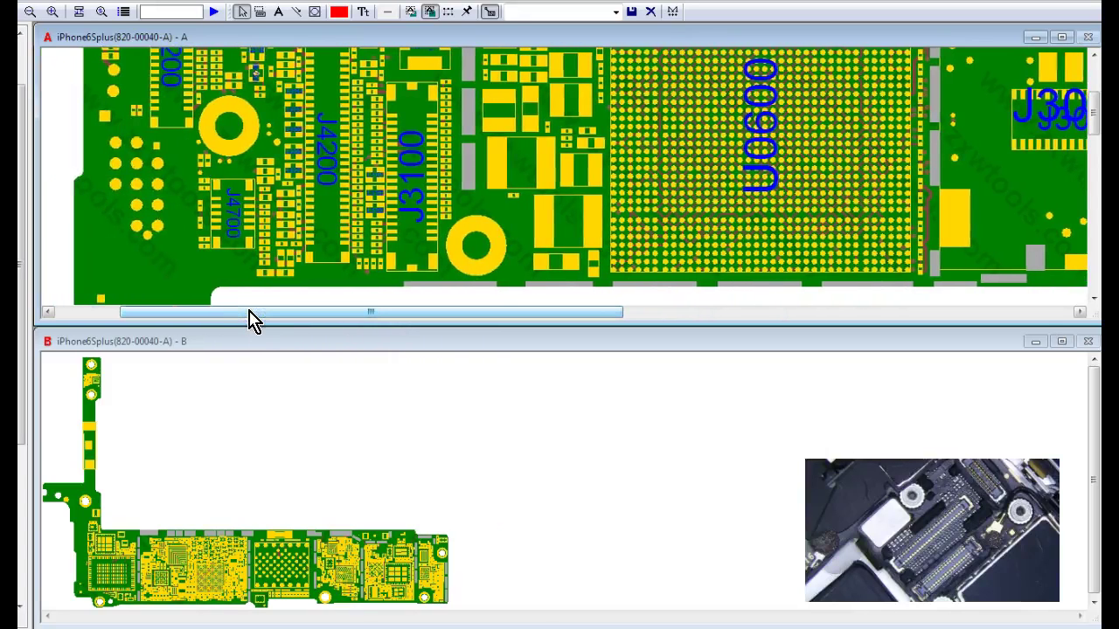
mouse_move(307, 142)
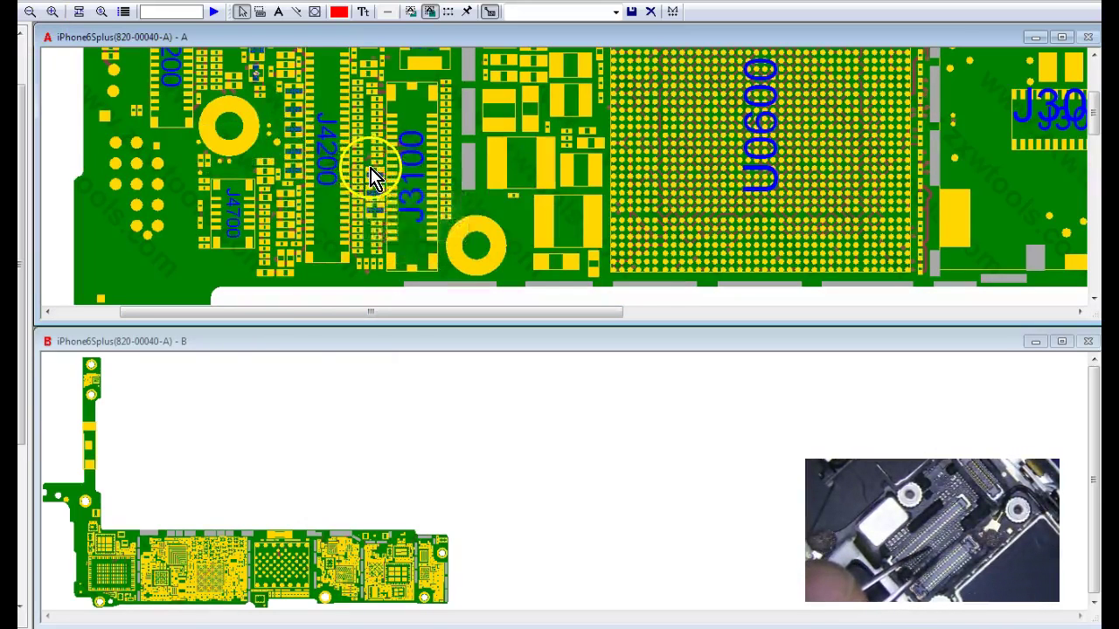
Zoom in around J4200, scroll to it, then zoom back out to show its surroundings.
left_click(53, 11)
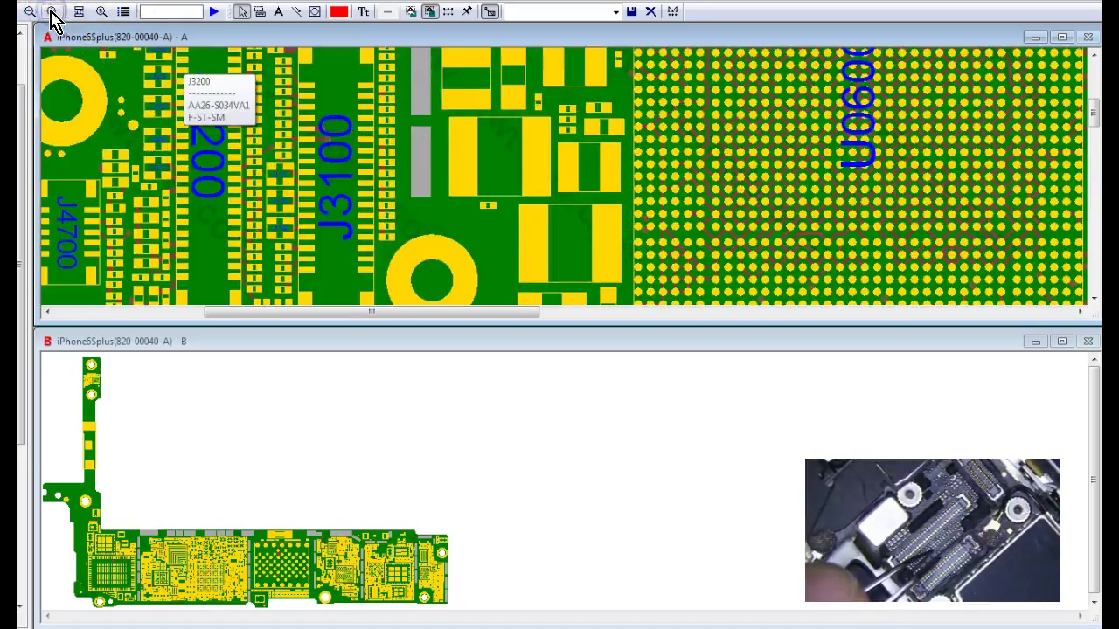
left_click(53, 12)
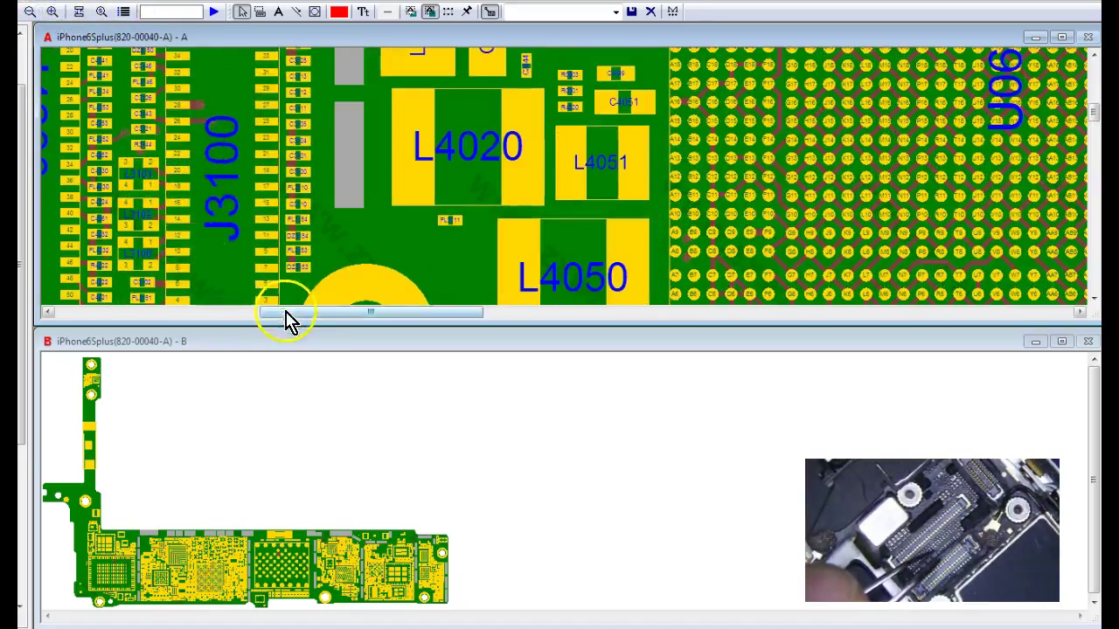
left_click_drag(288, 313, 190, 312)
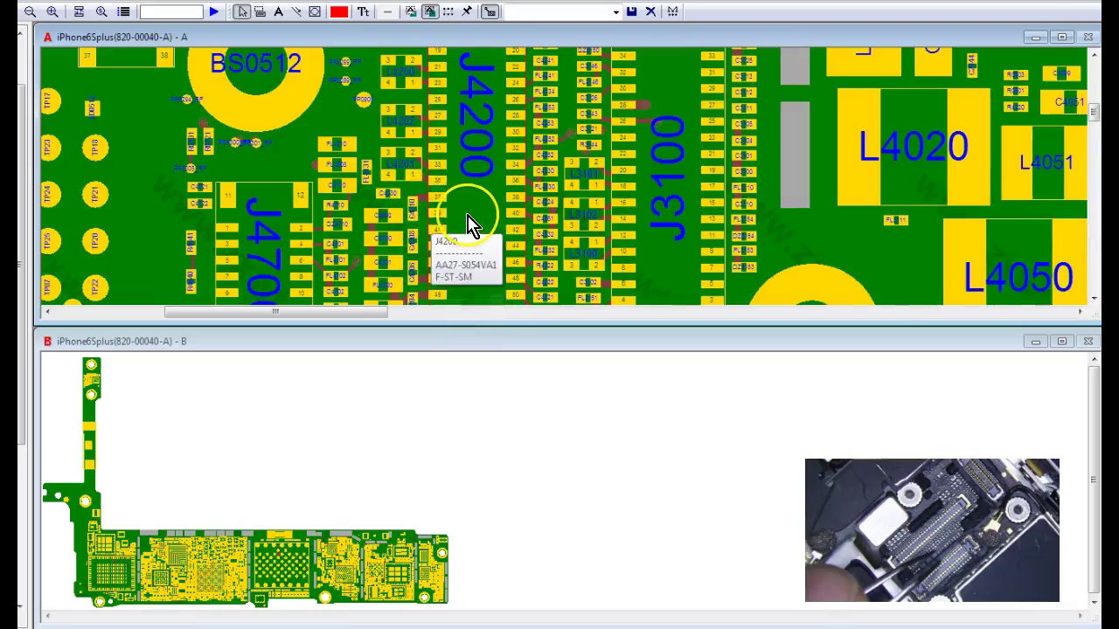
scroll(498, 219, "down", 1)
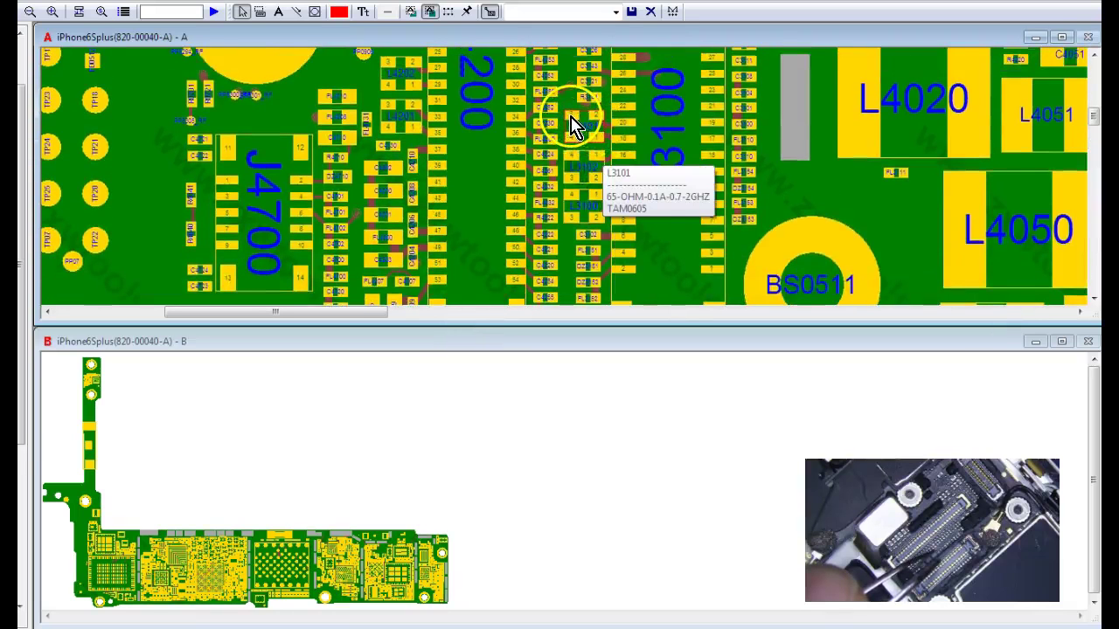
left_click(30, 12)
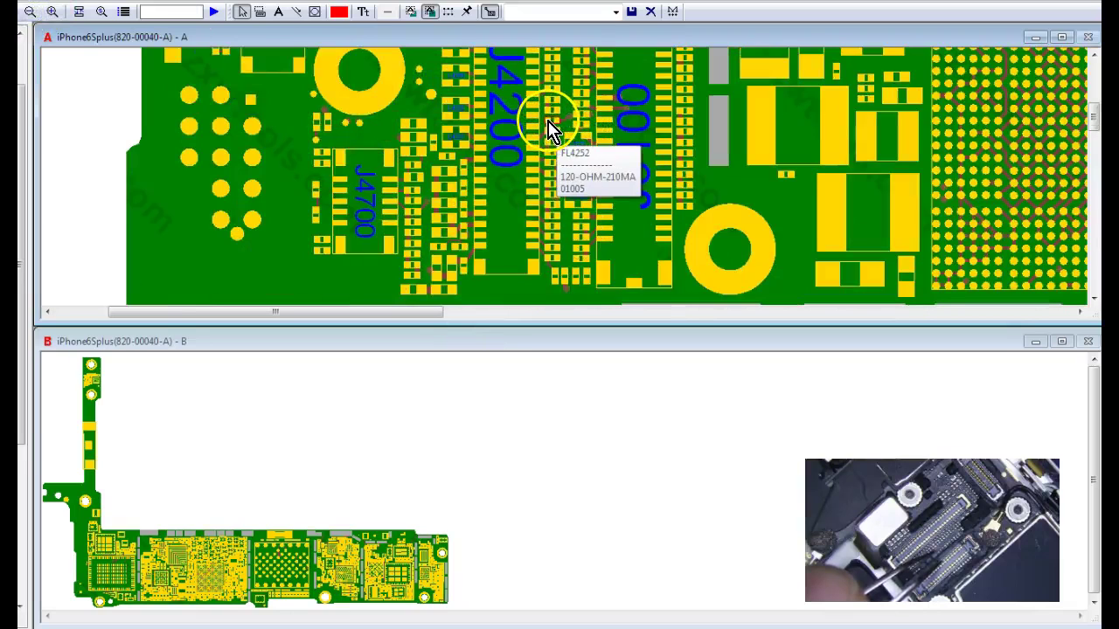
Highlight FL4252's pin on SPI_AP_TO_TOUCH_MOSI, checking neighbours L3101 and R4222 along the way.
left_click(549, 130)
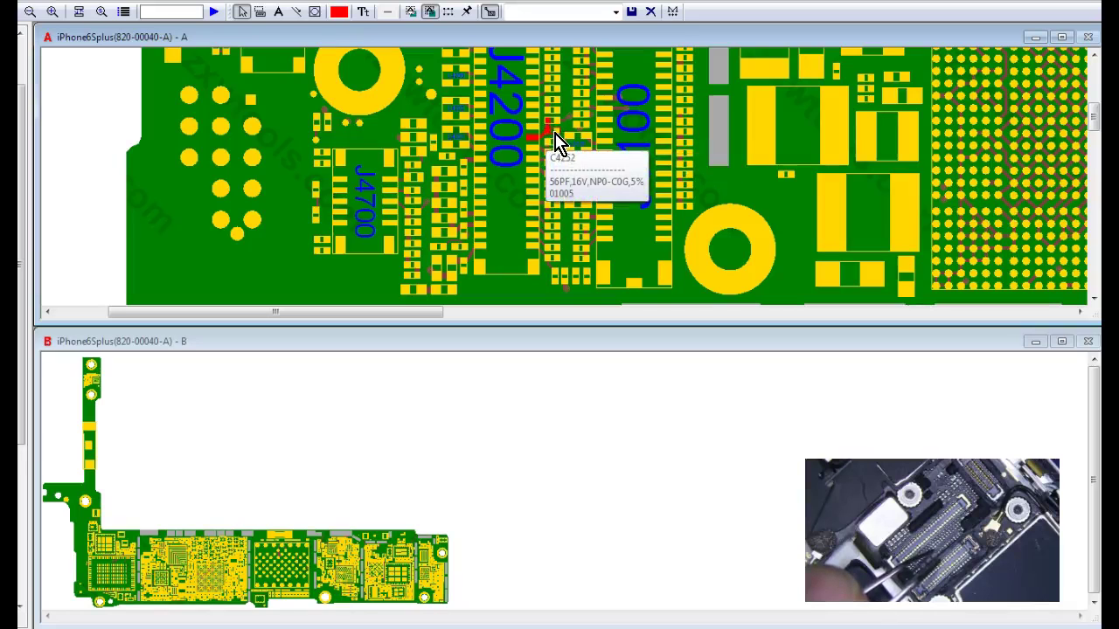
left_click(569, 147)
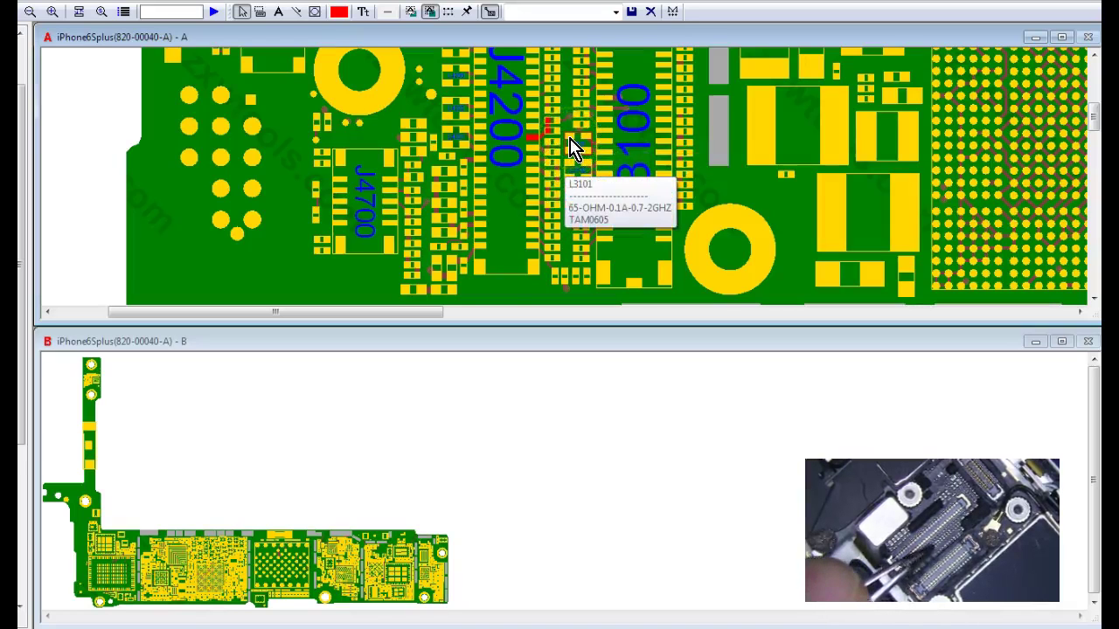
left_click(553, 203)
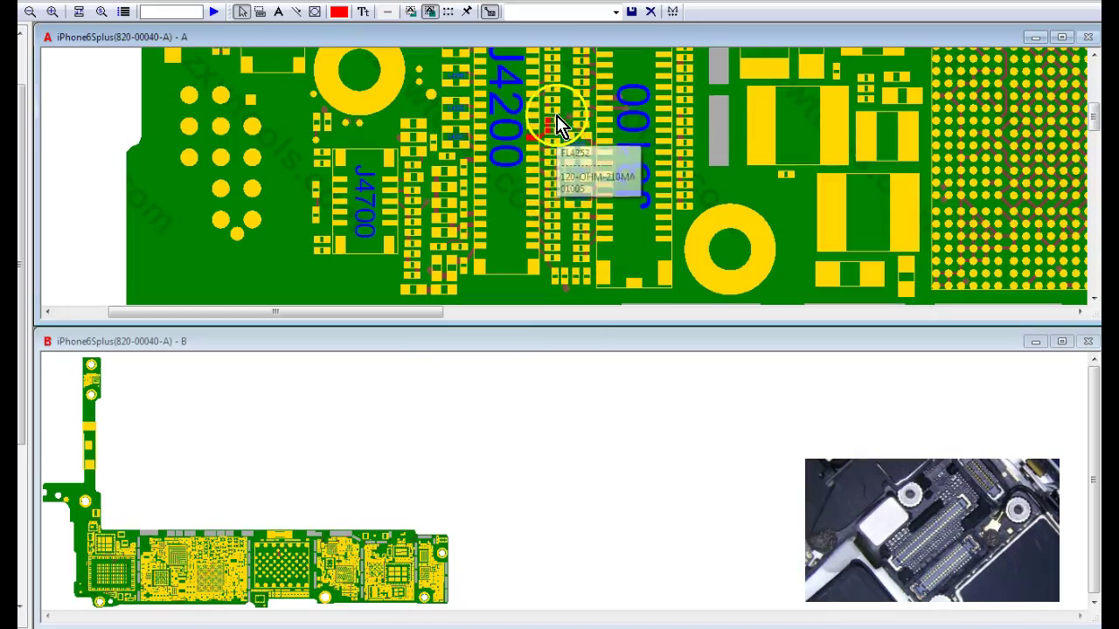
left_click(555, 123)
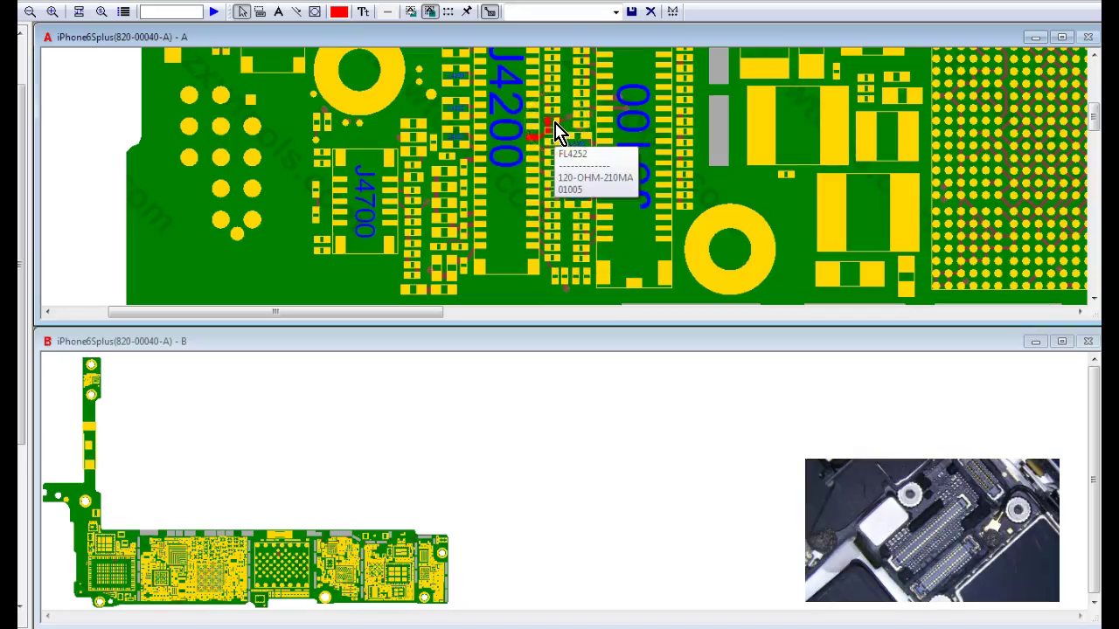
left_click(549, 130)
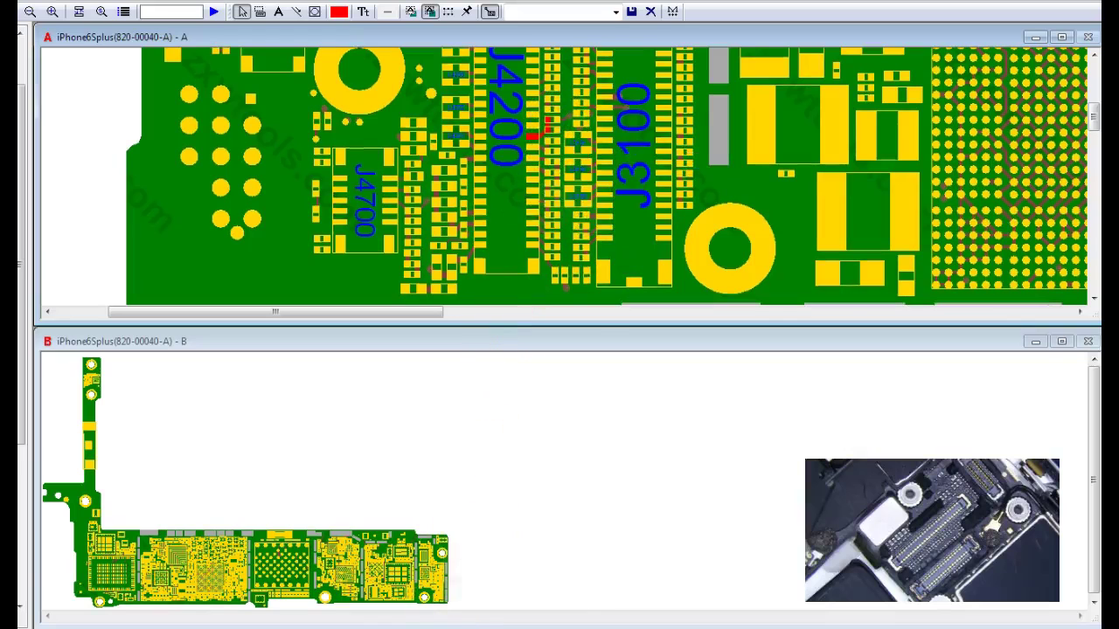
Bring the iPhone 6S Plus schematic forward and collapse its single_brd bookmark tree.
mouse_move(352, 626)
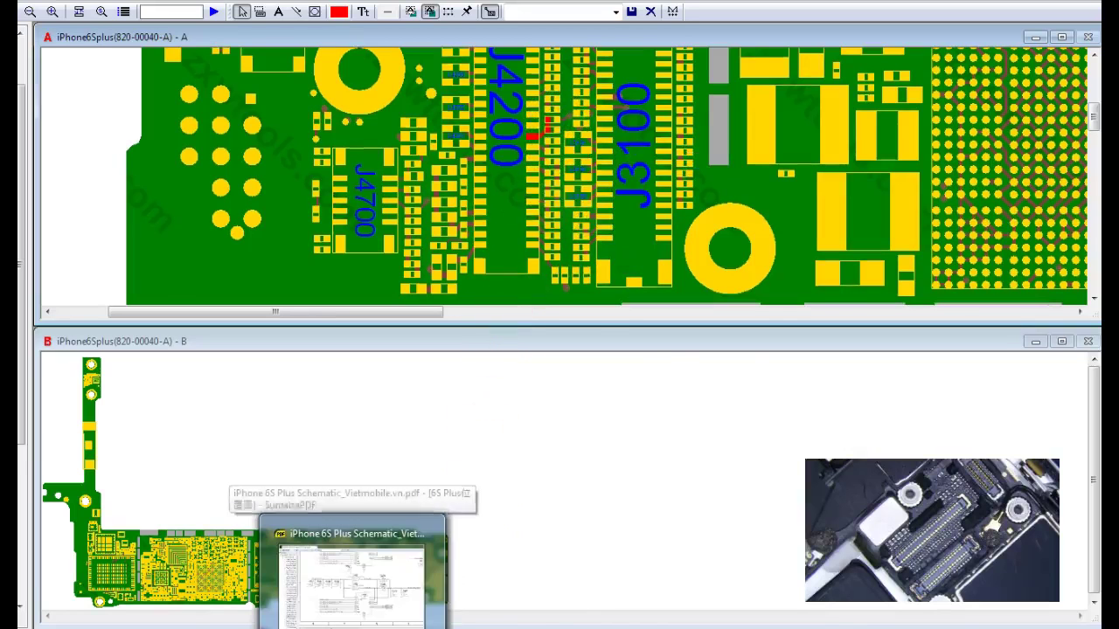
left_click(352, 577)
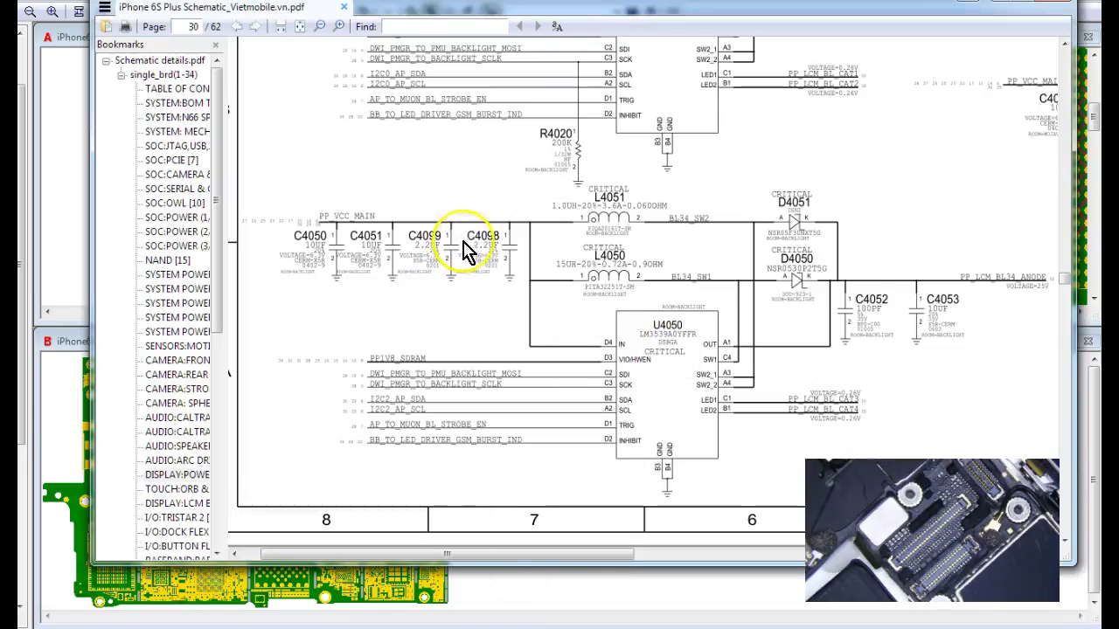
scroll(529, 275, "up", 3)
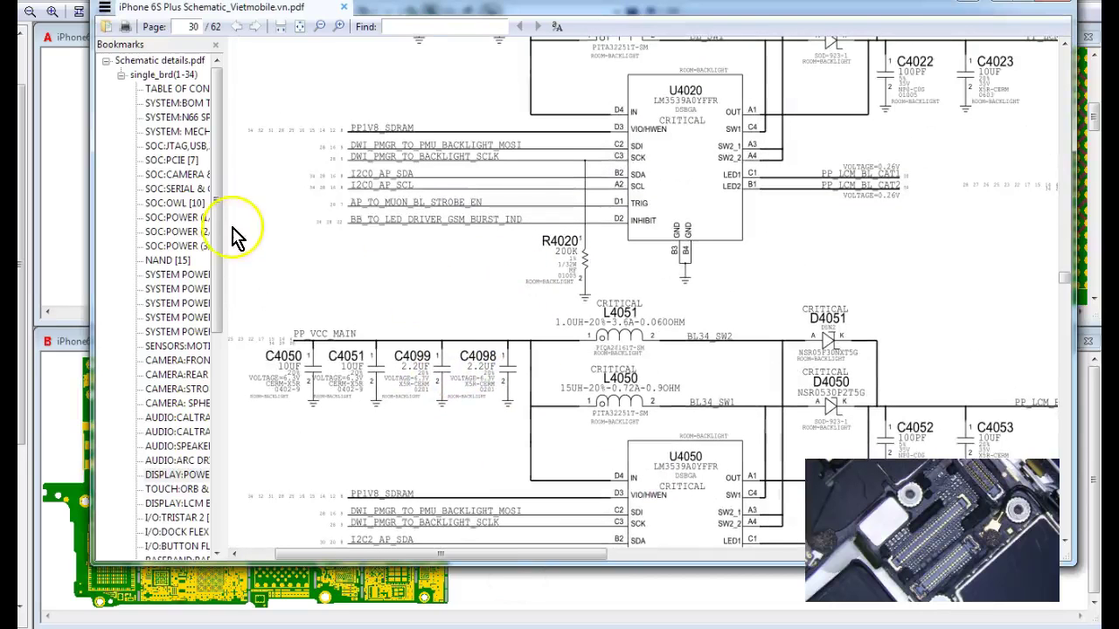
left_click(121, 76)
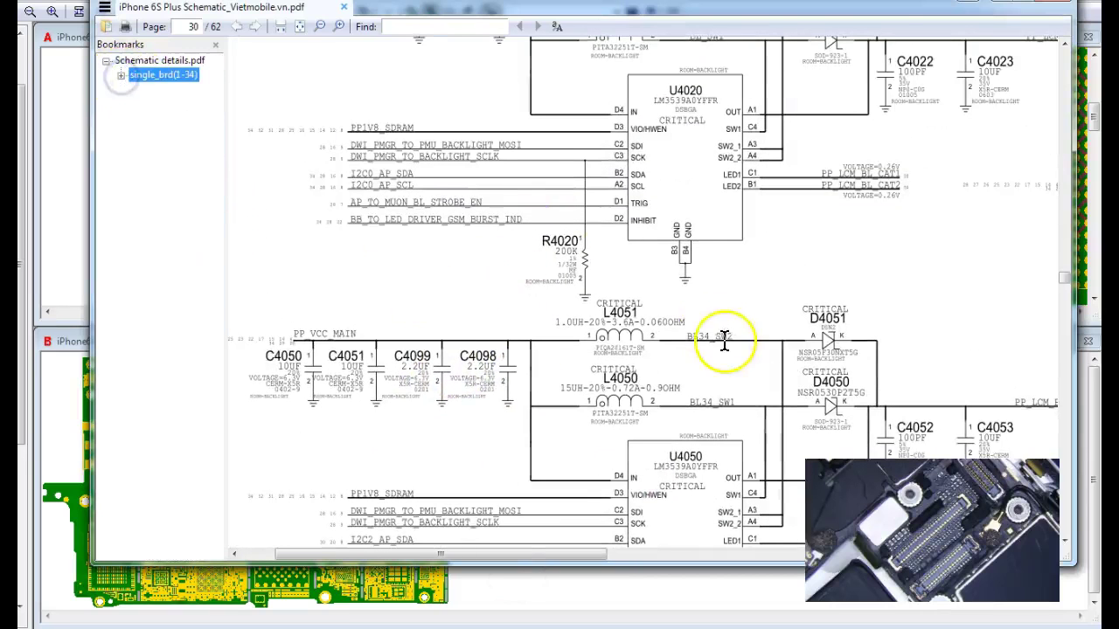
Scroll and pan from page 31 to page 32's AP/TOUCH INTERFACE section with FL4250–FL4254.
scroll(722, 337, "up", 15)
scroll(724, 337, "up", 5)
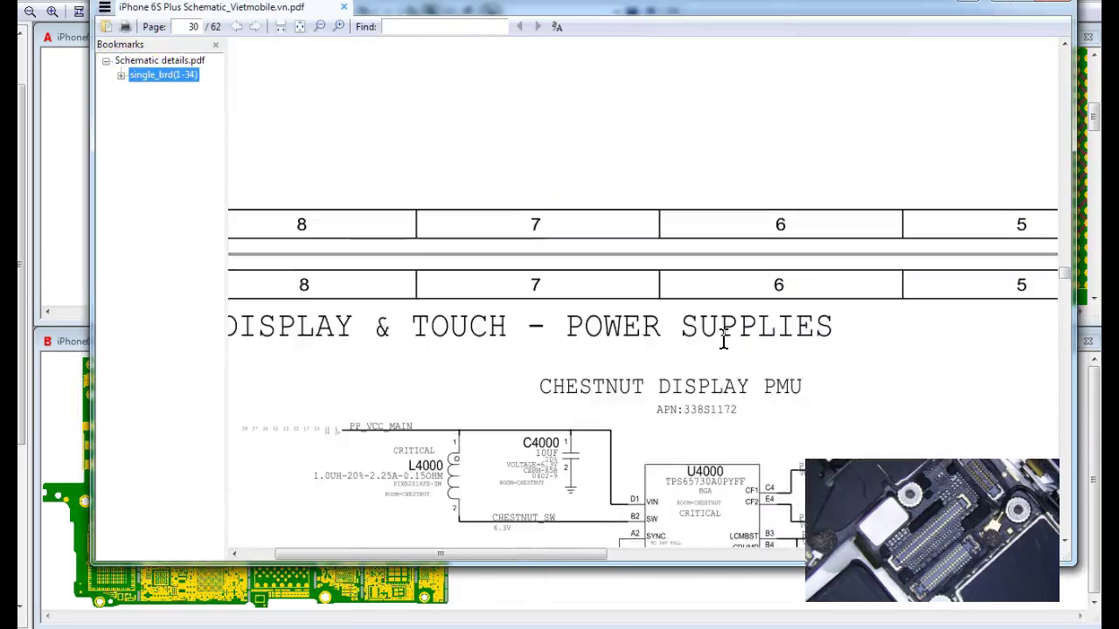
scroll(724, 332, "down", 4)
scroll(725, 354, "up", 6)
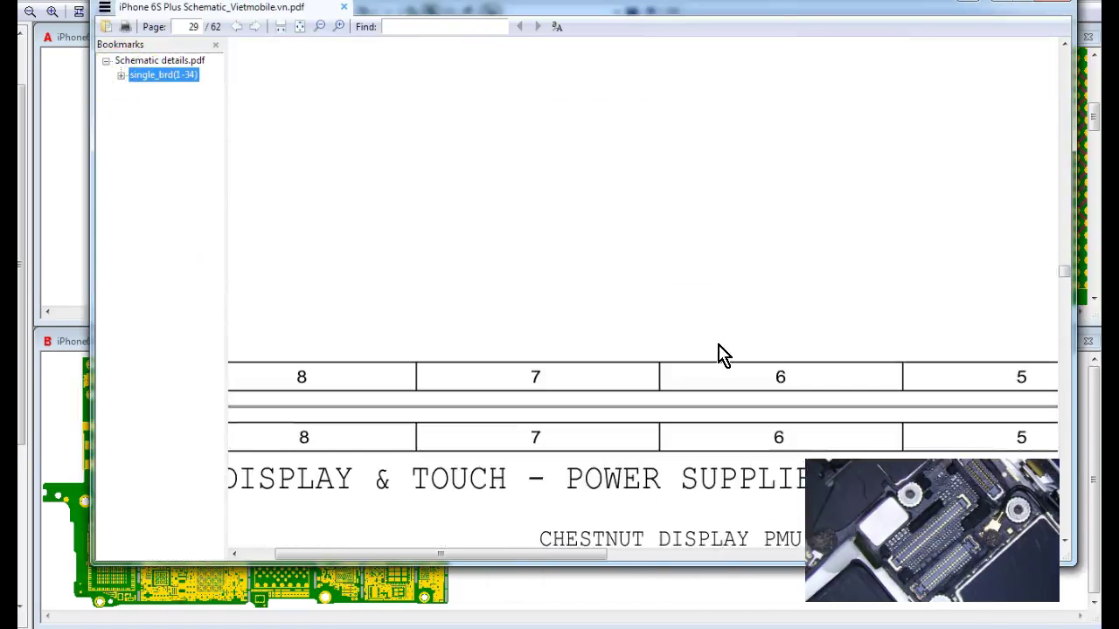
scroll(690, 368, "down", 9)
mouse_move(584, 559)
left_mouse_down()
mouse_move(804, 556)
mouse_move(592, 557)
left_mouse_up()
scroll(661, 425, "up", 3)
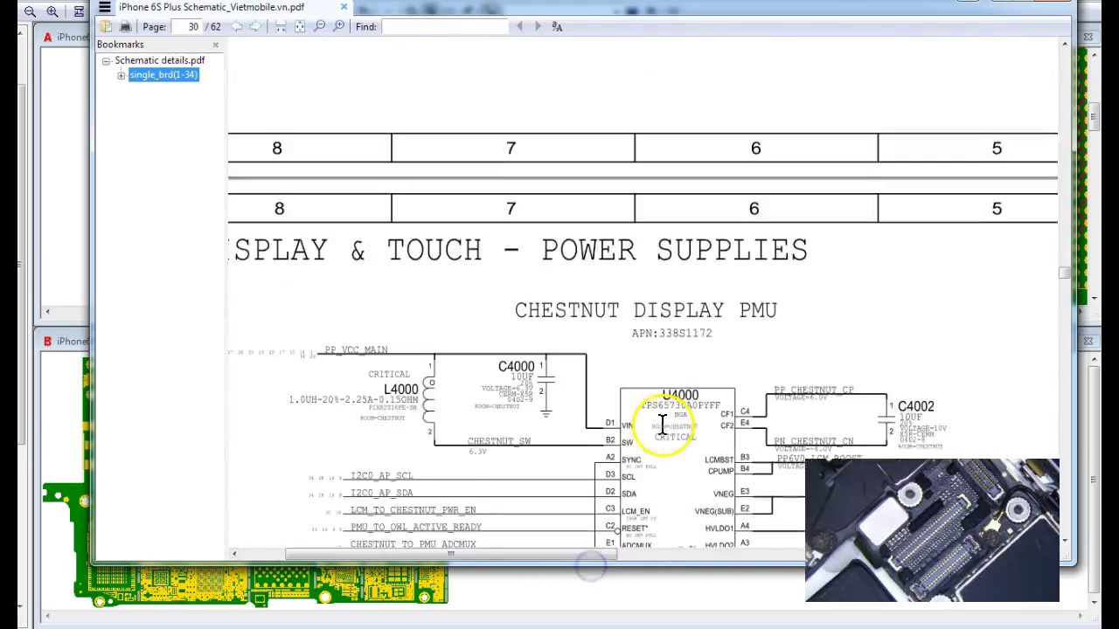
scroll(674, 429, "down", 17)
scroll(680, 430, "down", 10)
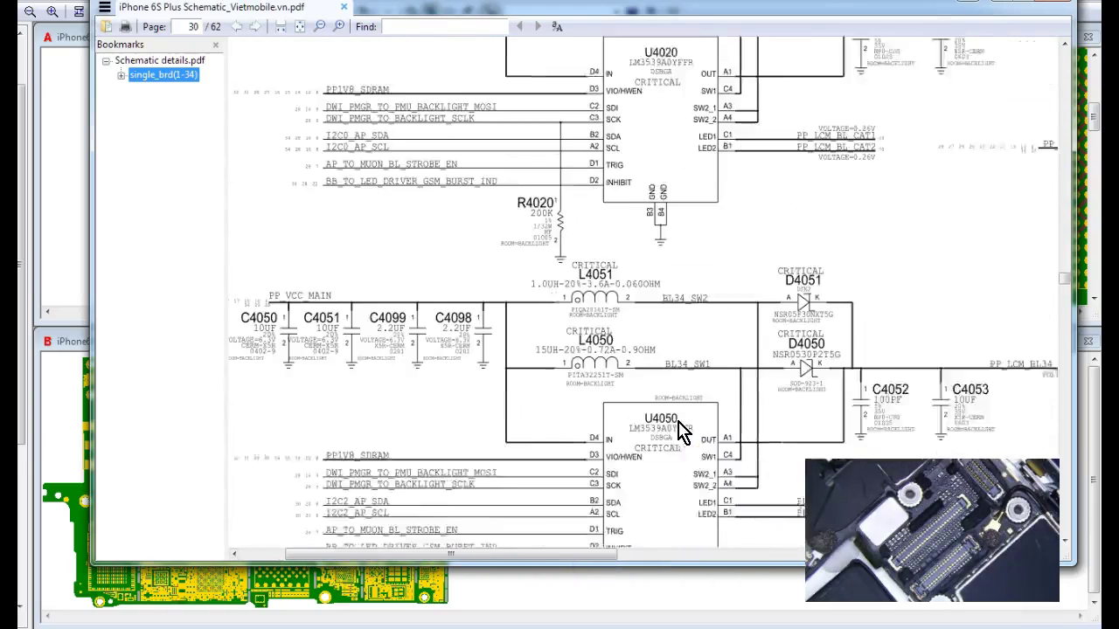
scroll(603, 522, "up", 5)
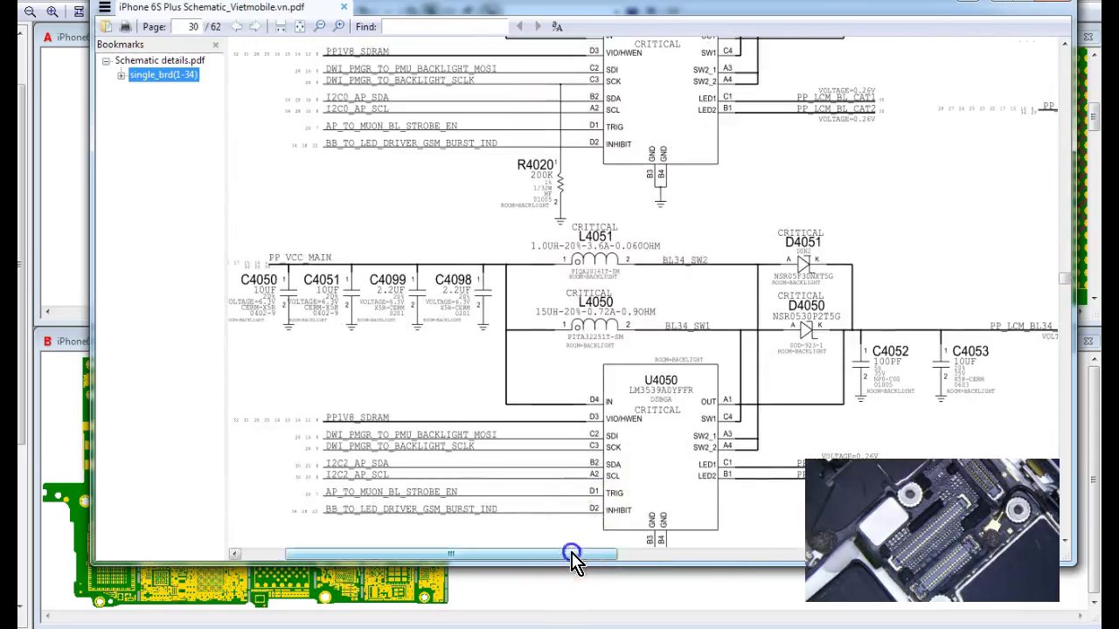
left_click_drag(573, 557, 474, 554)
scroll(637, 425, "down", 11)
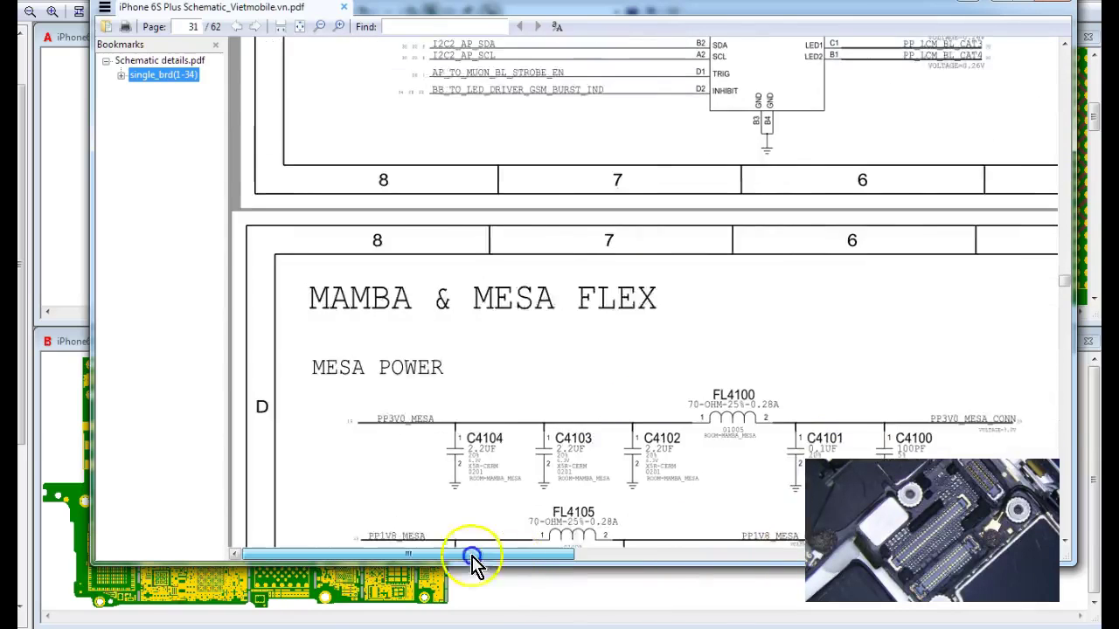
scroll(687, 305, "down", 20)
scroll(704, 320, "down", 10)
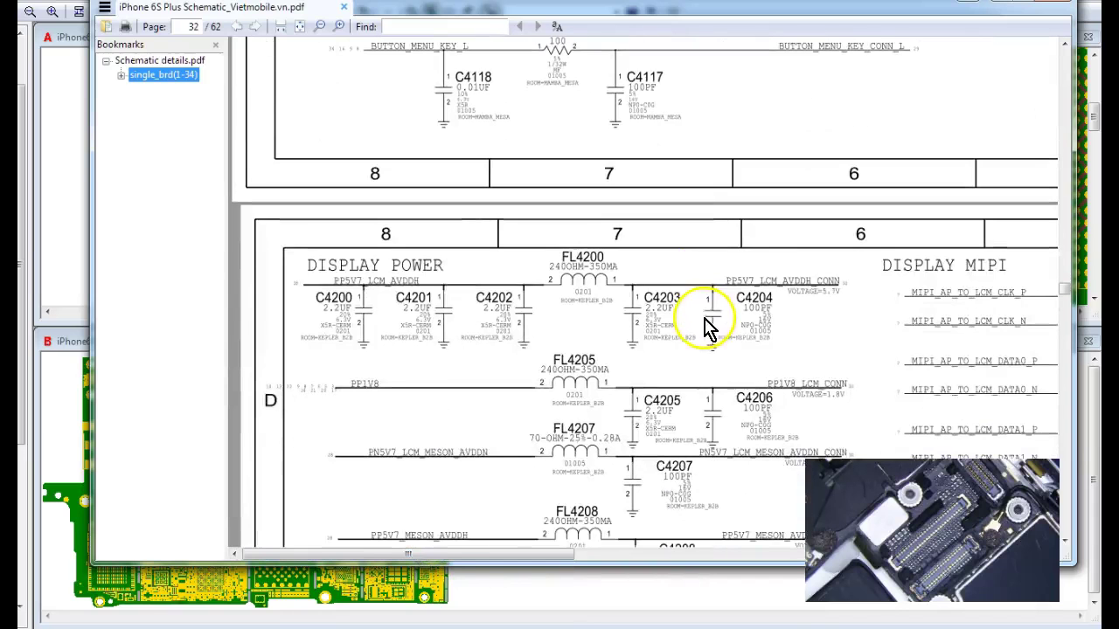
scroll(706, 324, "down", 7)
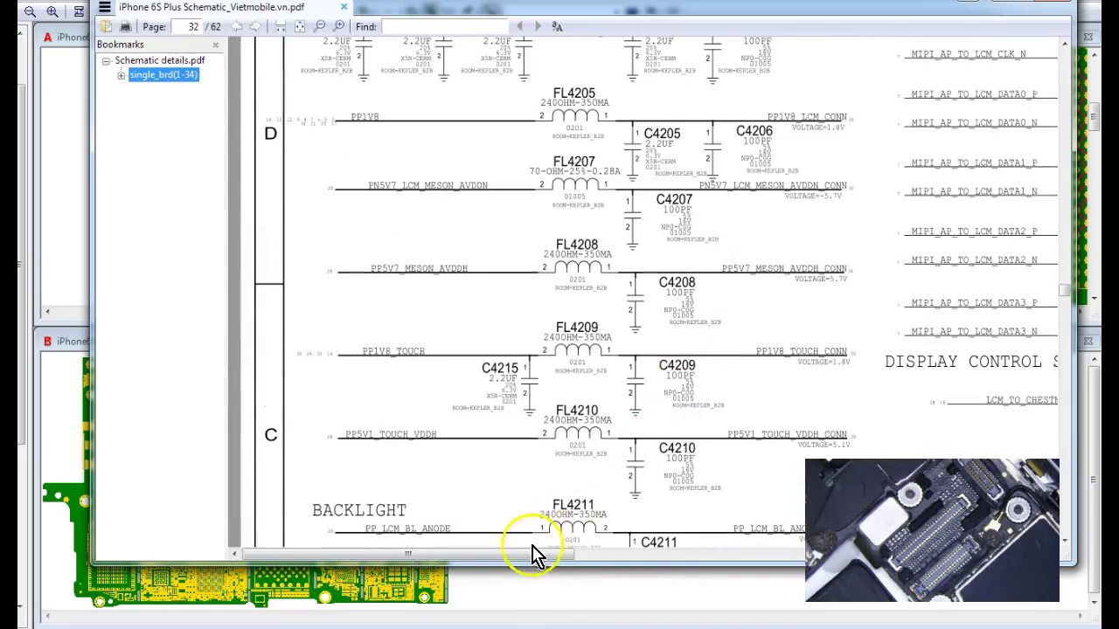
left_click_drag(535, 555, 829, 553)
scroll(821, 293, "up", 4)
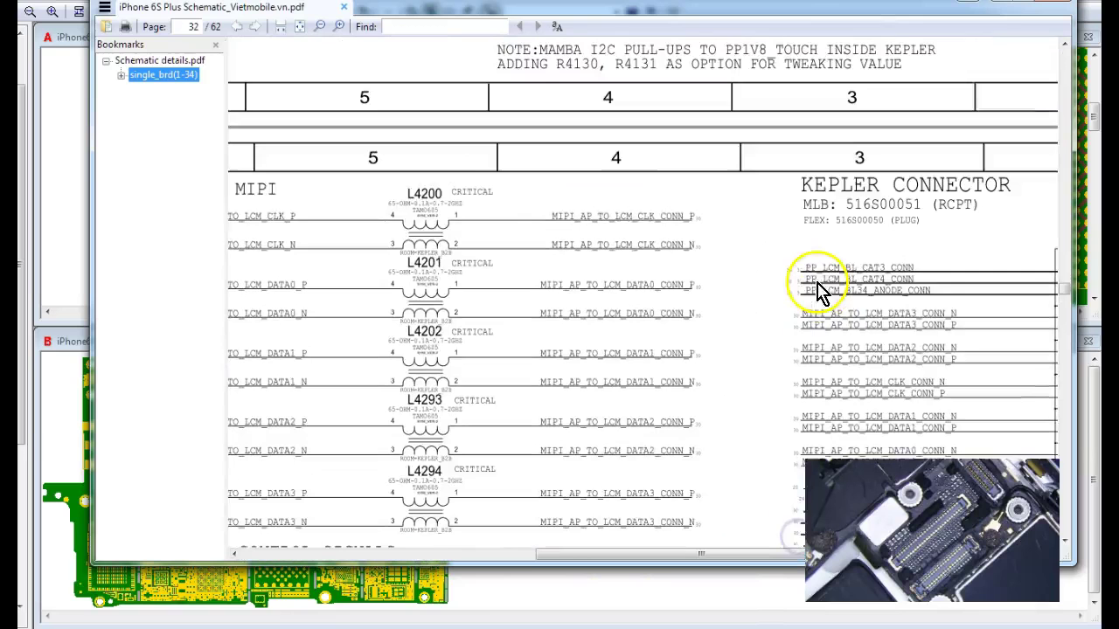
scroll(815, 282, "down", 4)
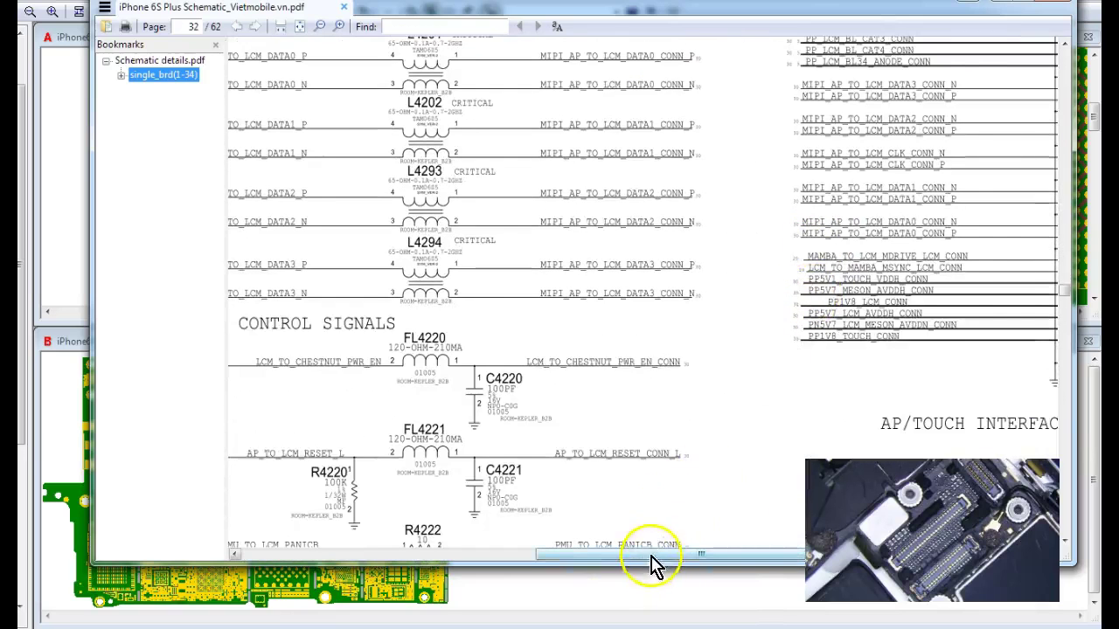
left_click_drag(656, 556, 535, 559)
scroll(638, 463, "down", 4)
scroll(624, 480, "down", 3)
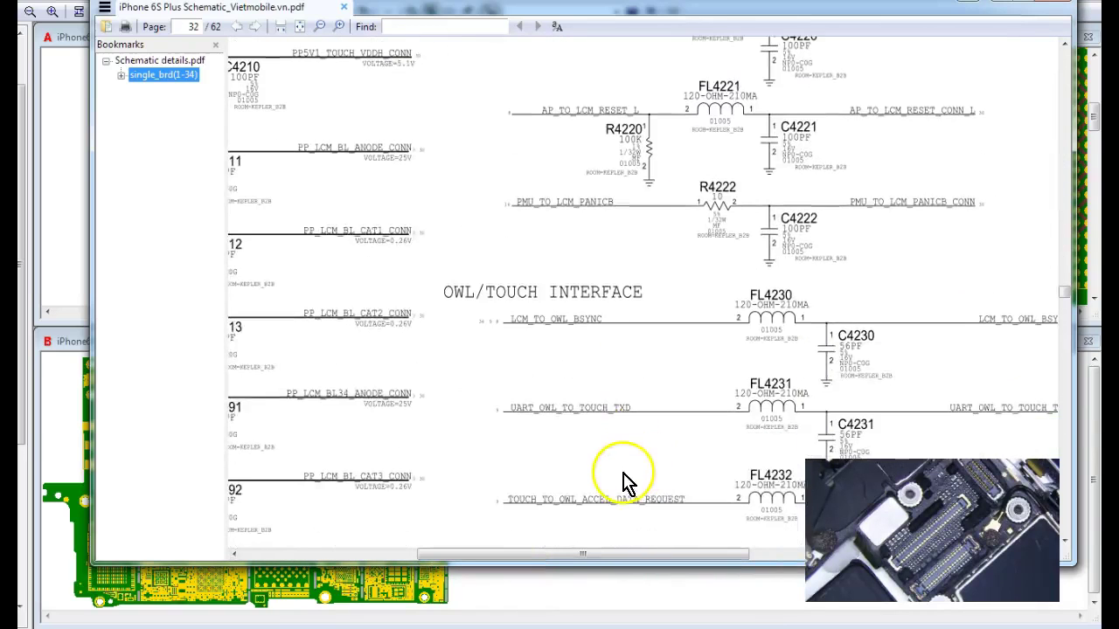
scroll(624, 480, "down", 5)
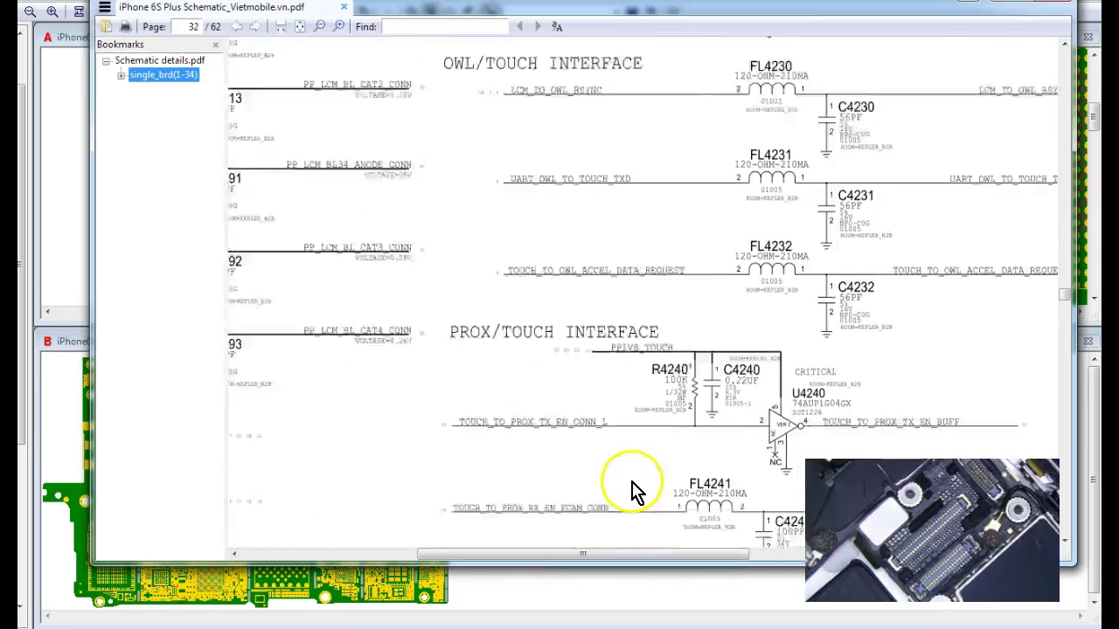
left_click_drag(606, 554, 901, 555)
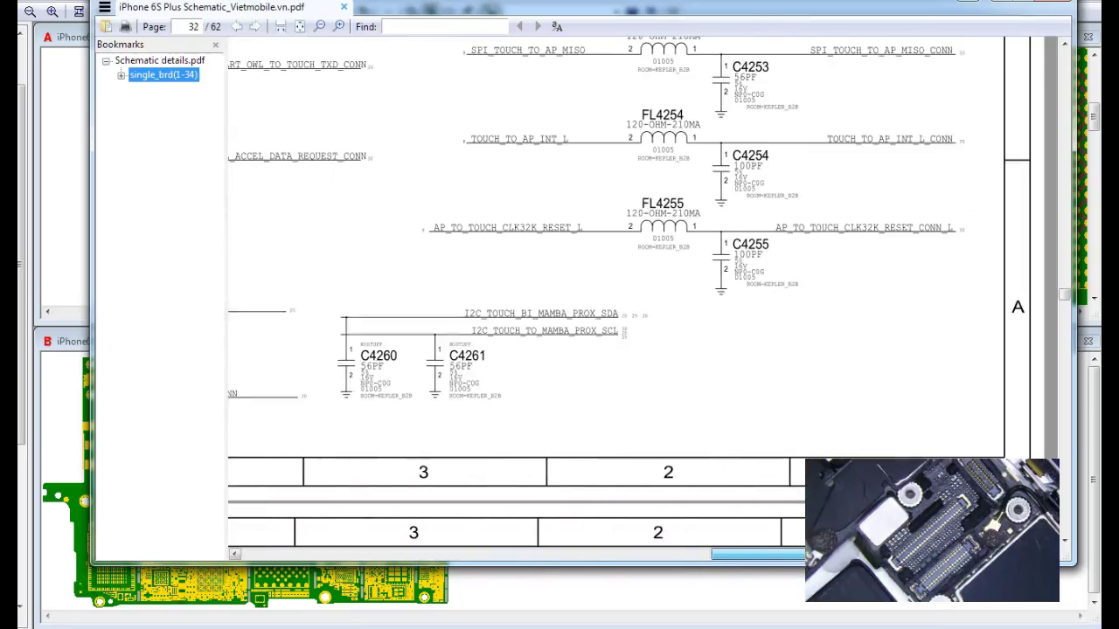
scroll(807, 382, "up", 5)
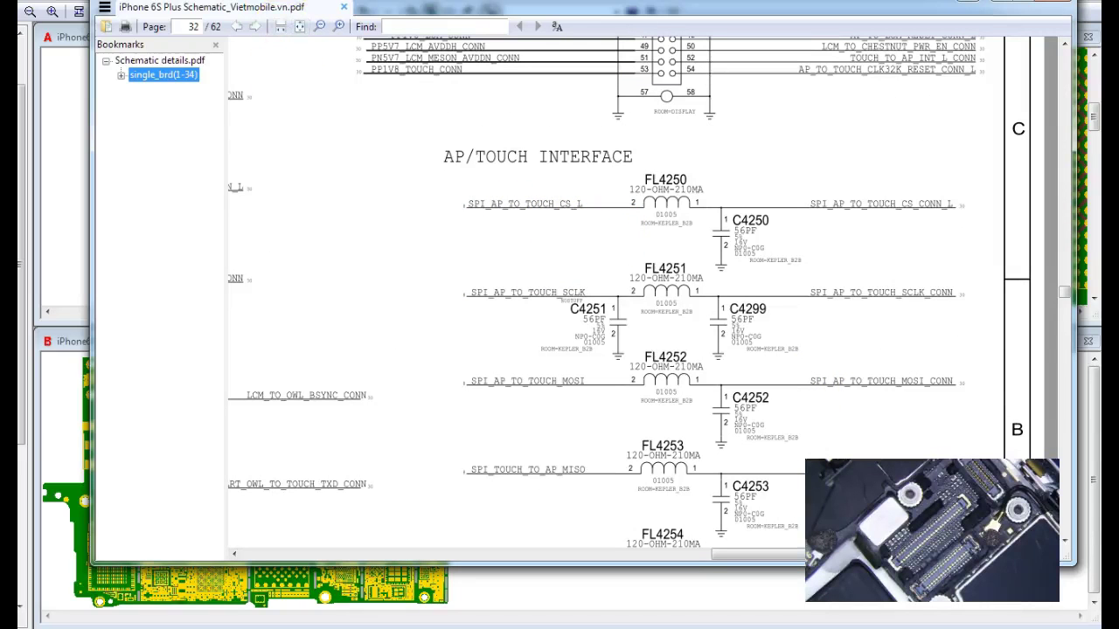
On the board, highlight C4252's SPI_AP_TO_TOUCH_MOSI_CONN net, checking its GND pad, then return to the schematic.
left_click_drag(717, 20, 636, 242)
left_click(559, 137)
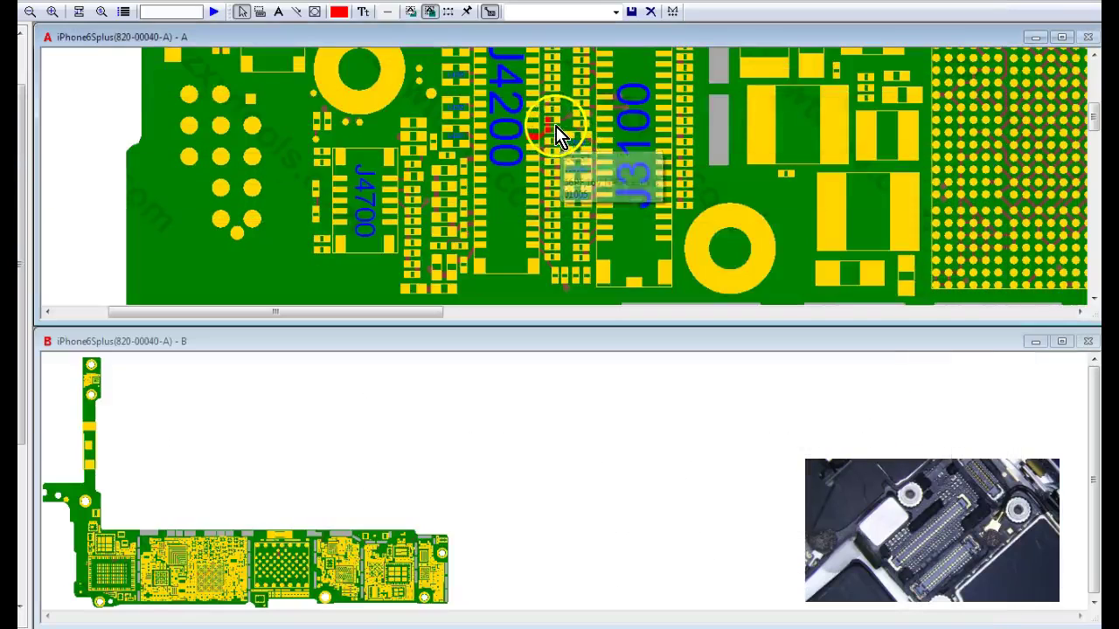
left_click(549, 137)
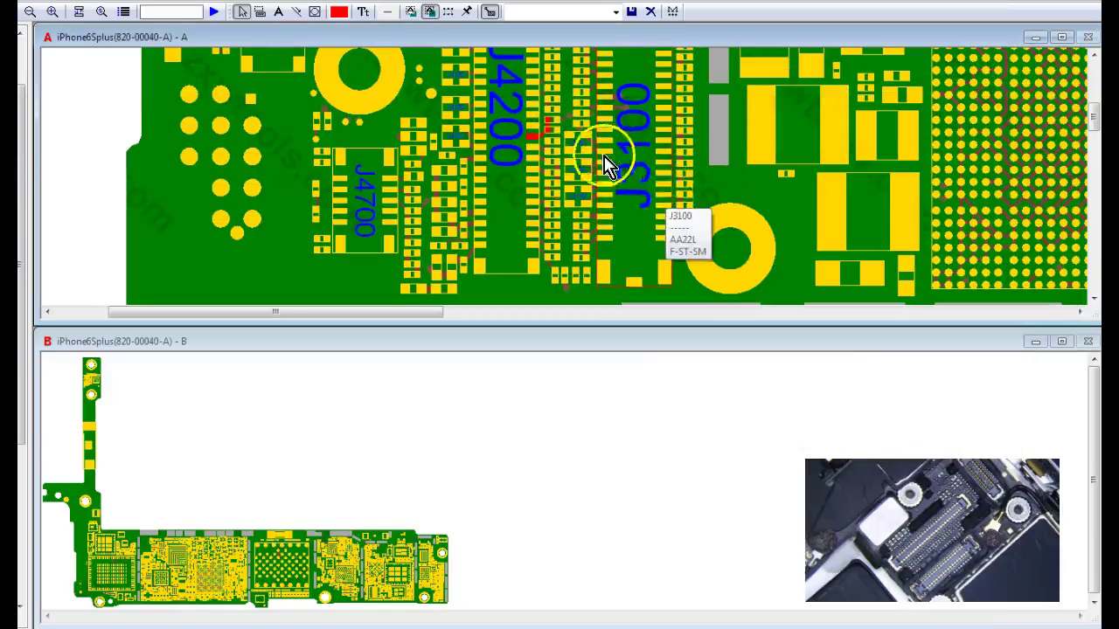
left_click(554, 134)
left_click(548, 137)
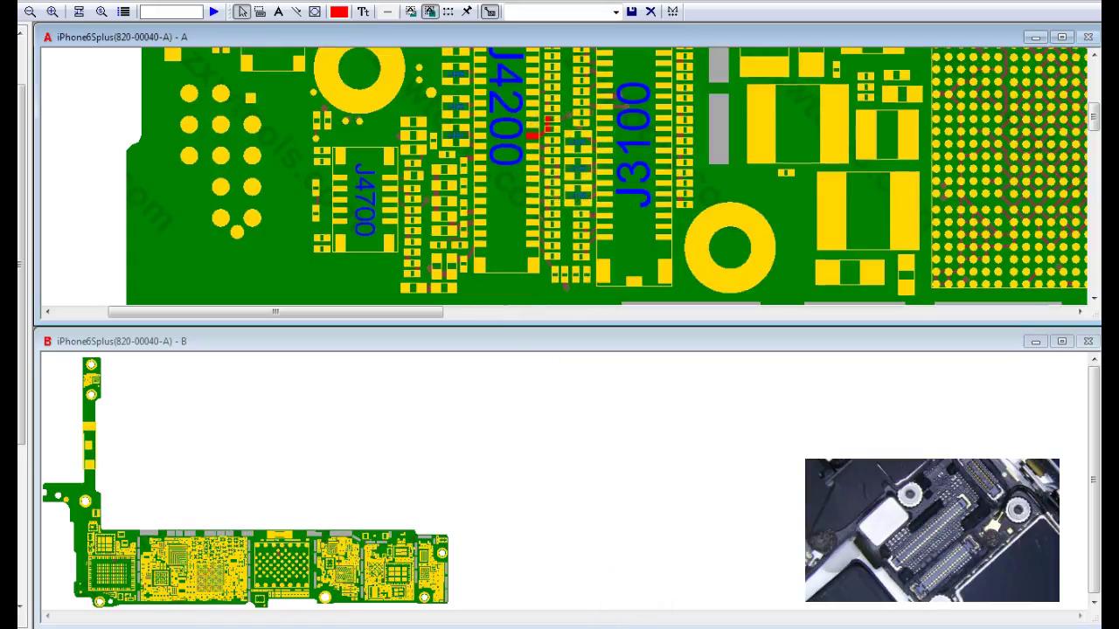
key("alt+Tab")
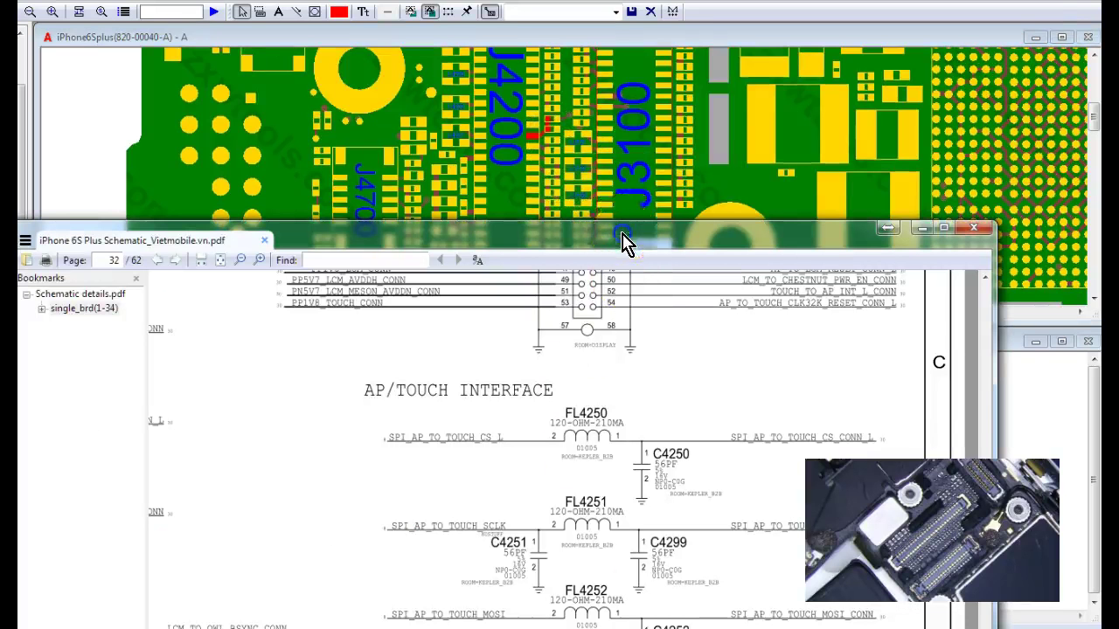
Place the schematic over the board and review filters FL4250–FL4255, selecting the AP/TOUCH INTERFACE heading.
left_click_drag(627, 242, 675, 1)
scroll(732, 283, "down", 1)
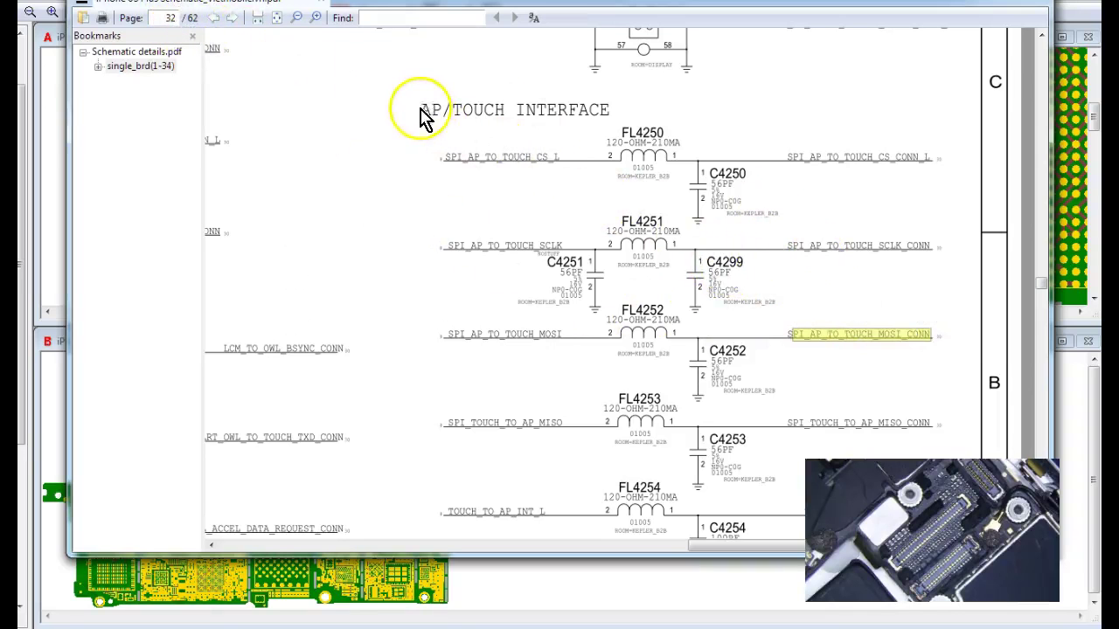
left_click_drag(420, 109, 458, 127)
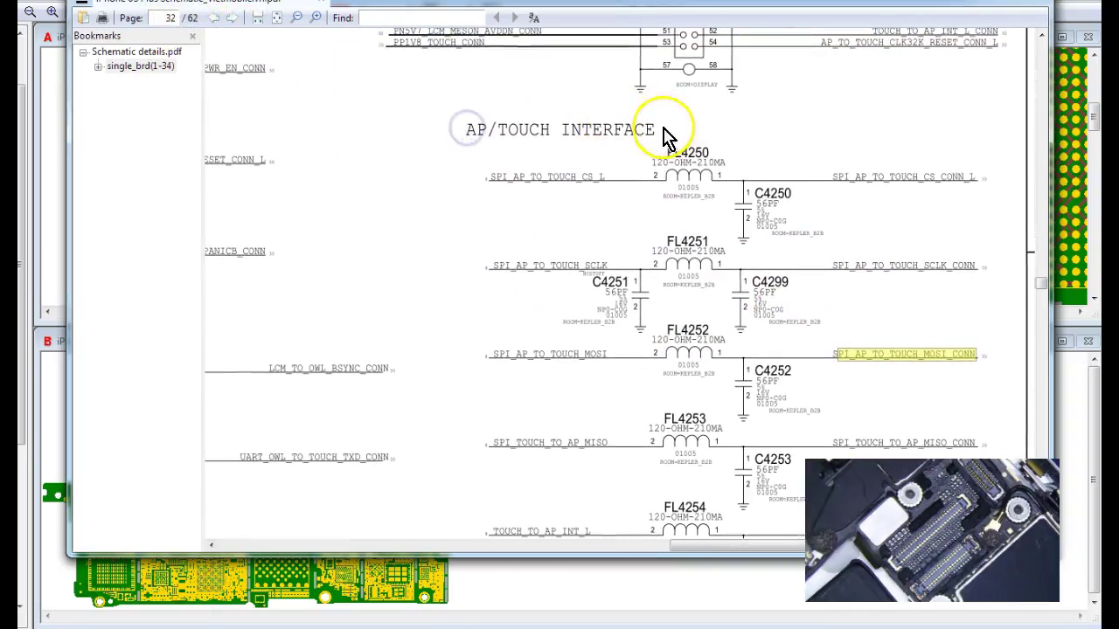
left_click_drag(654, 130, 461, 127)
scroll(749, 312, "down", 6)
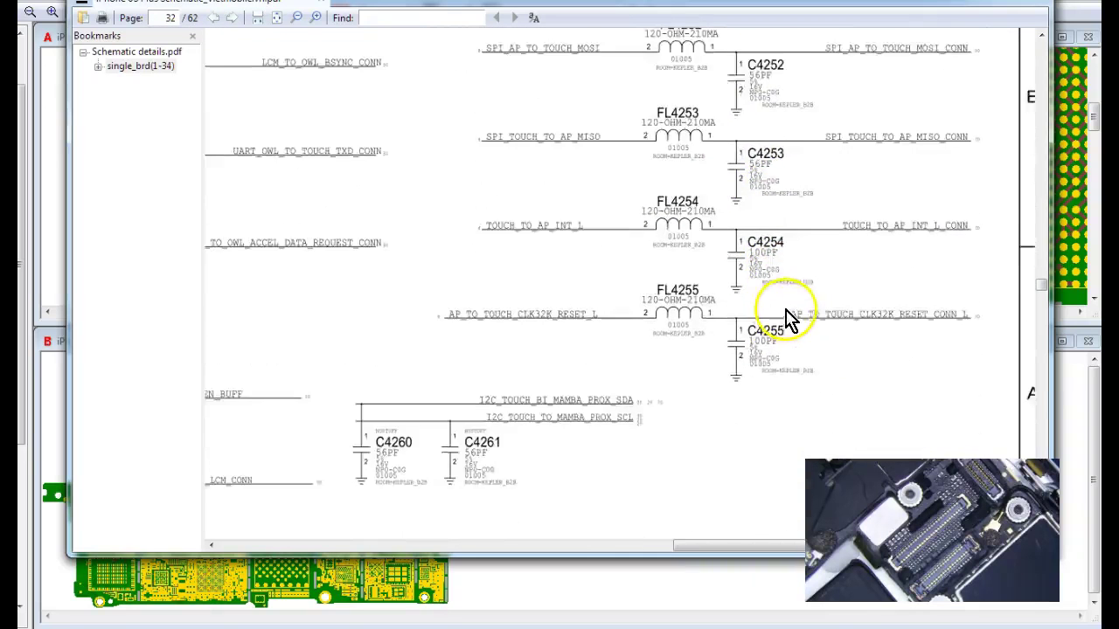
scroll(794, 315, "up", 2)
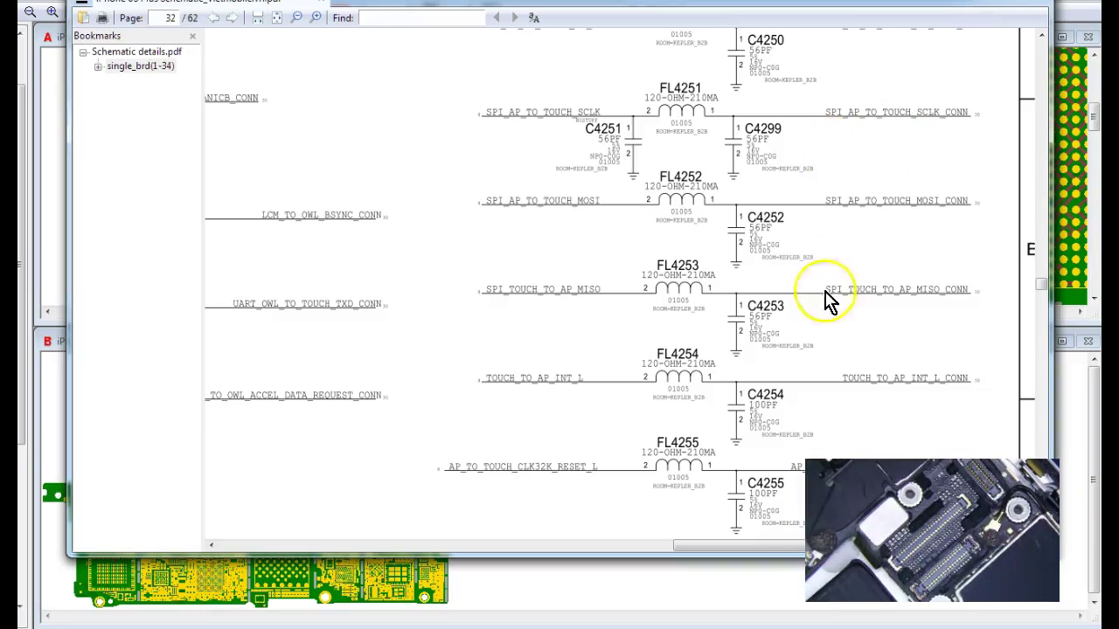
Back on the board, highlight the touch-line nets on J4200 pins 32 and 34 and check the connected part.
key("alt+Tab")
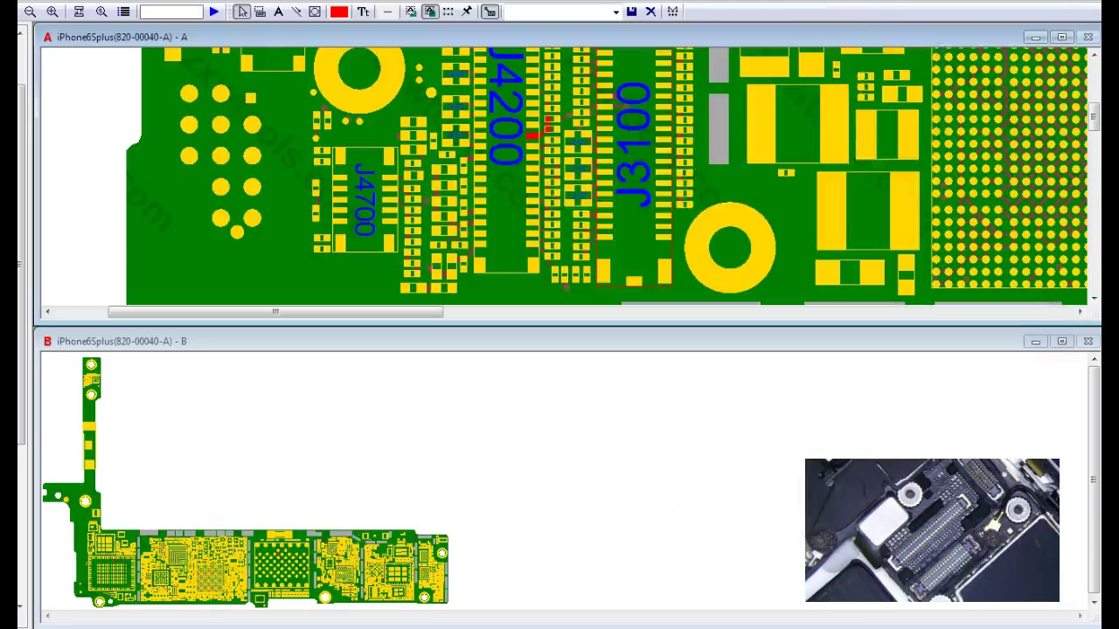
mouse_move(541, 238)
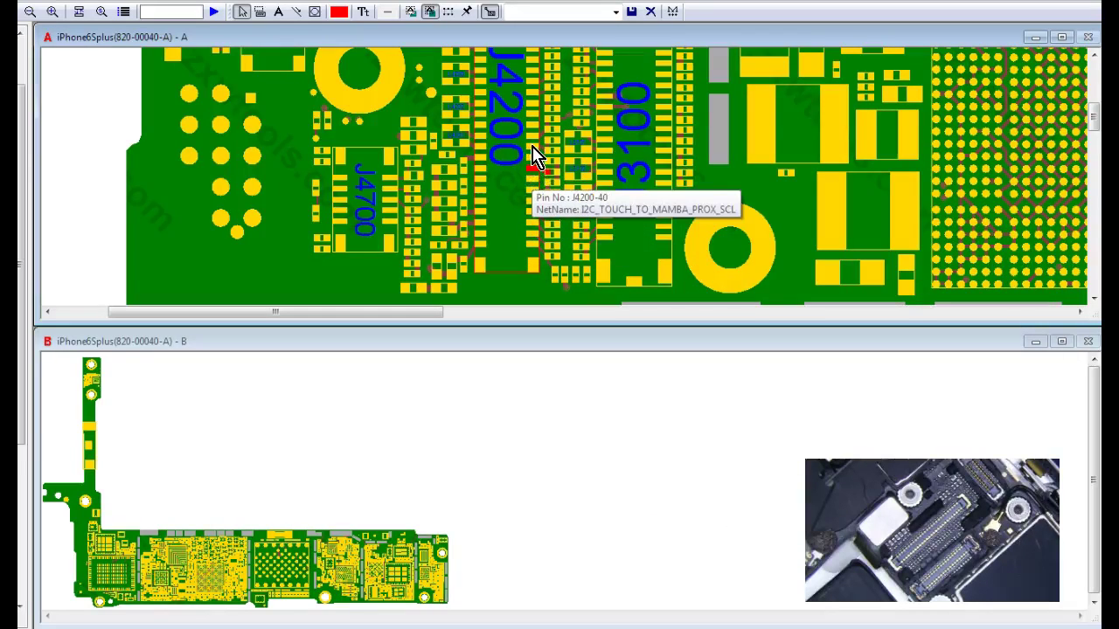
left_click(538, 137)
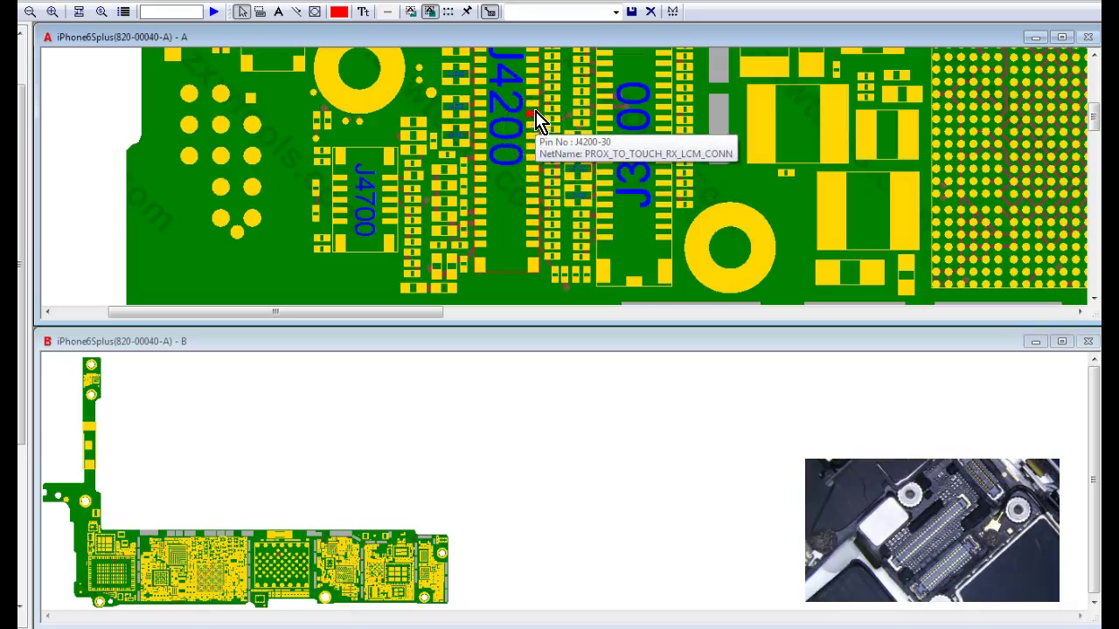
left_click(539, 124)
left_click(573, 245)
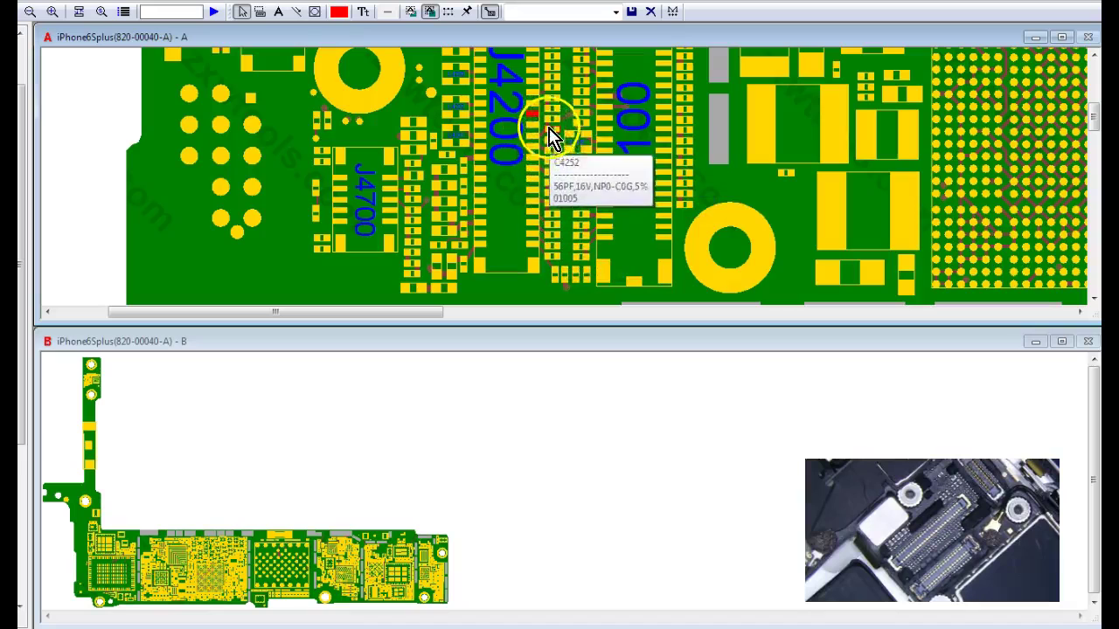
left_click(535, 133)
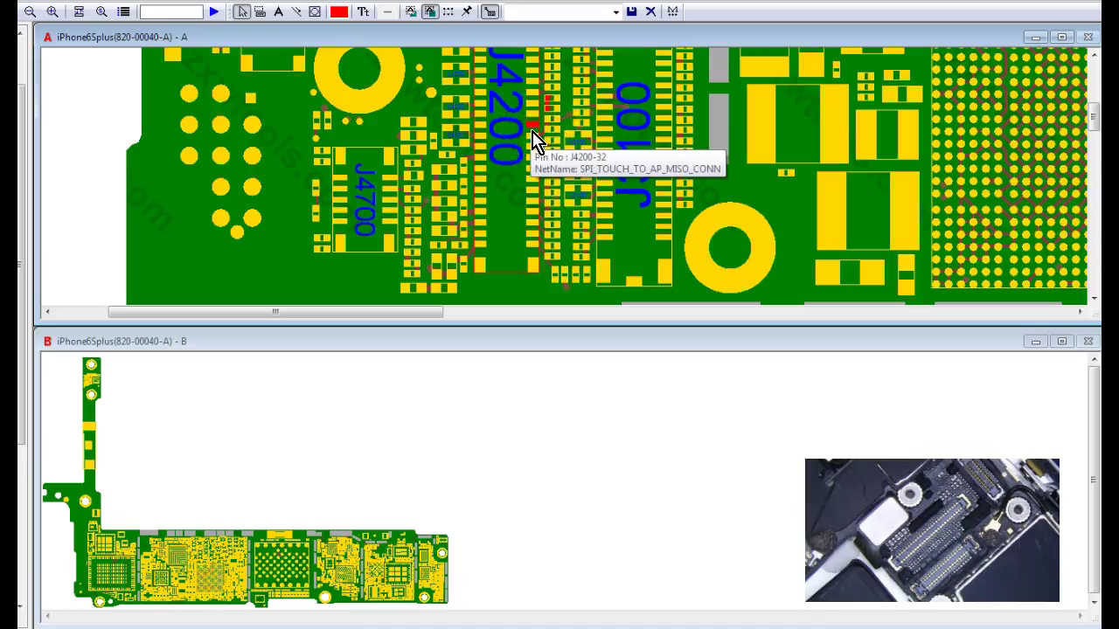
left_click(532, 137)
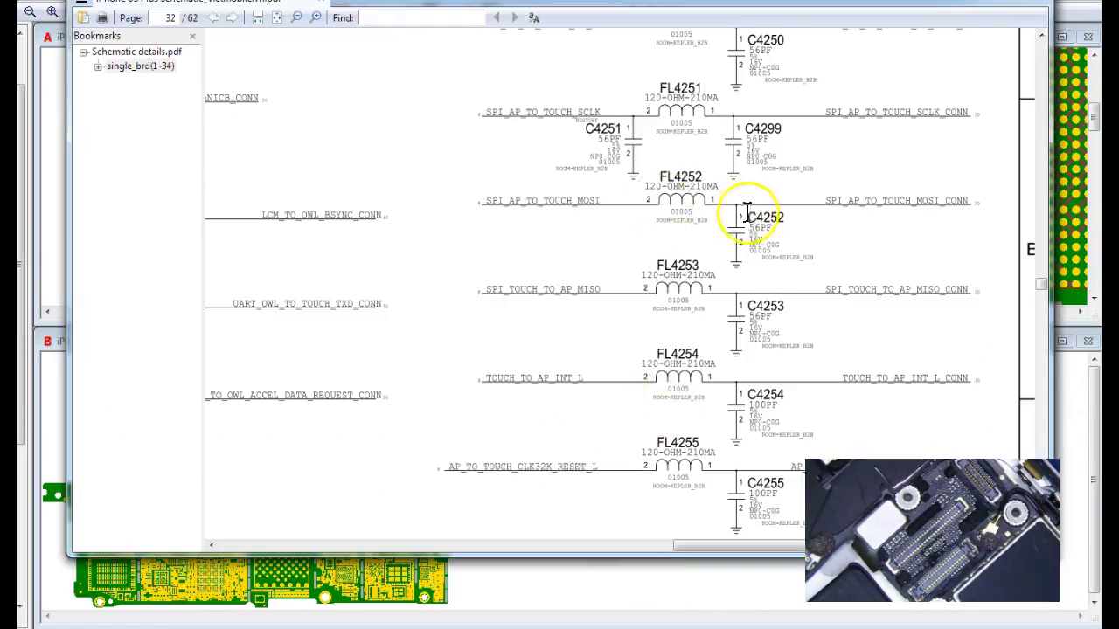
scroll(734, 214, "up", 3)
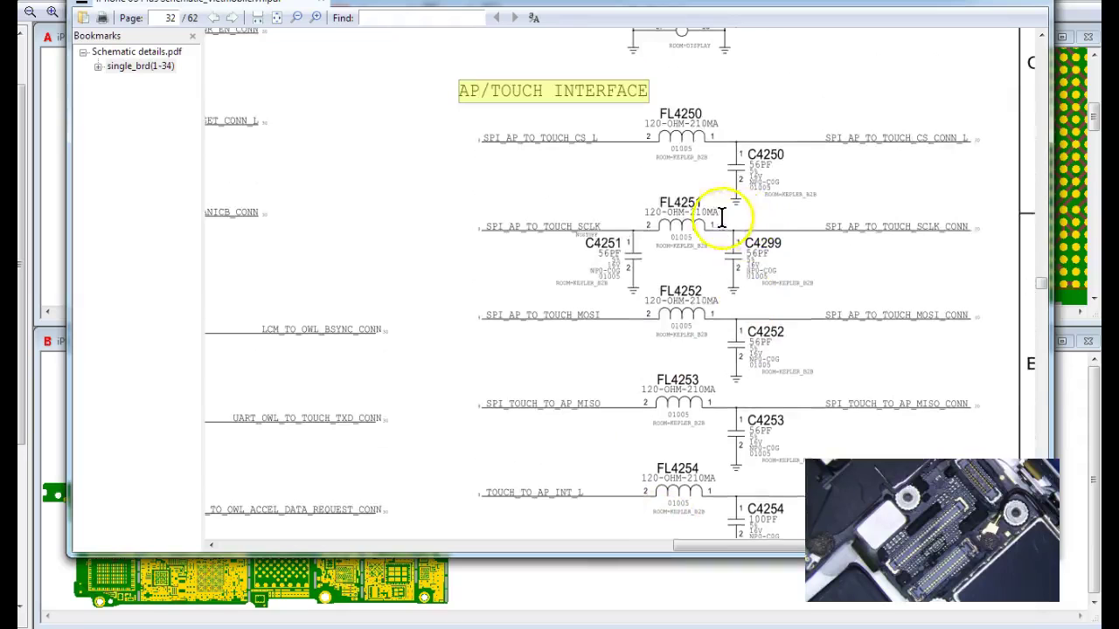
scroll(600, 299, "down", 1)
scroll(582, 371, "down", 3)
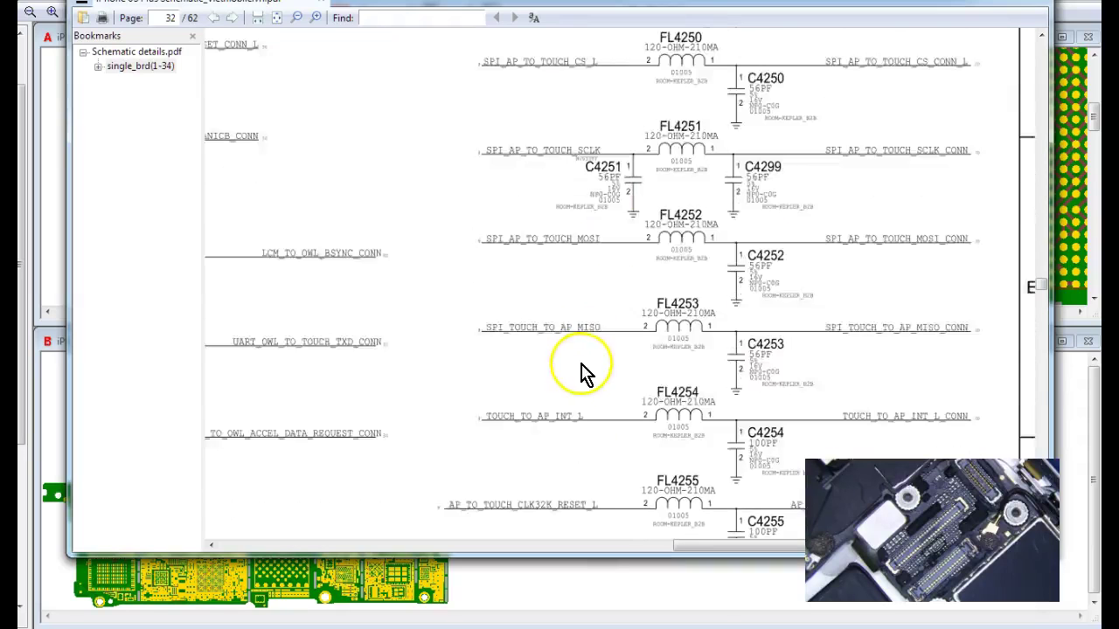
scroll(809, 430, "down", 2)
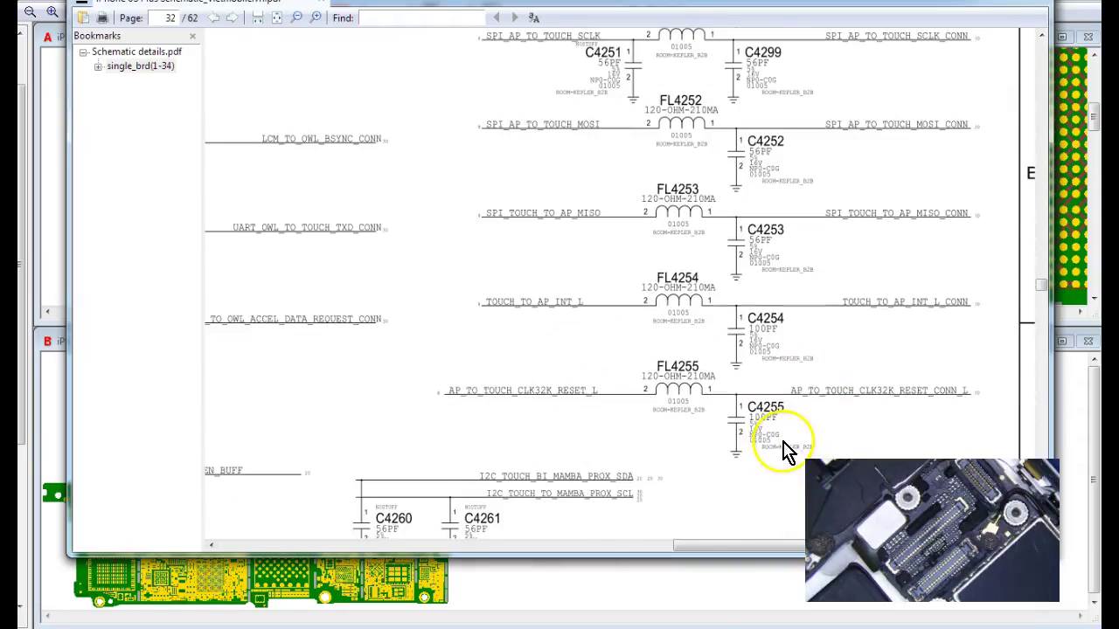
scroll(786, 446, "up", 1)
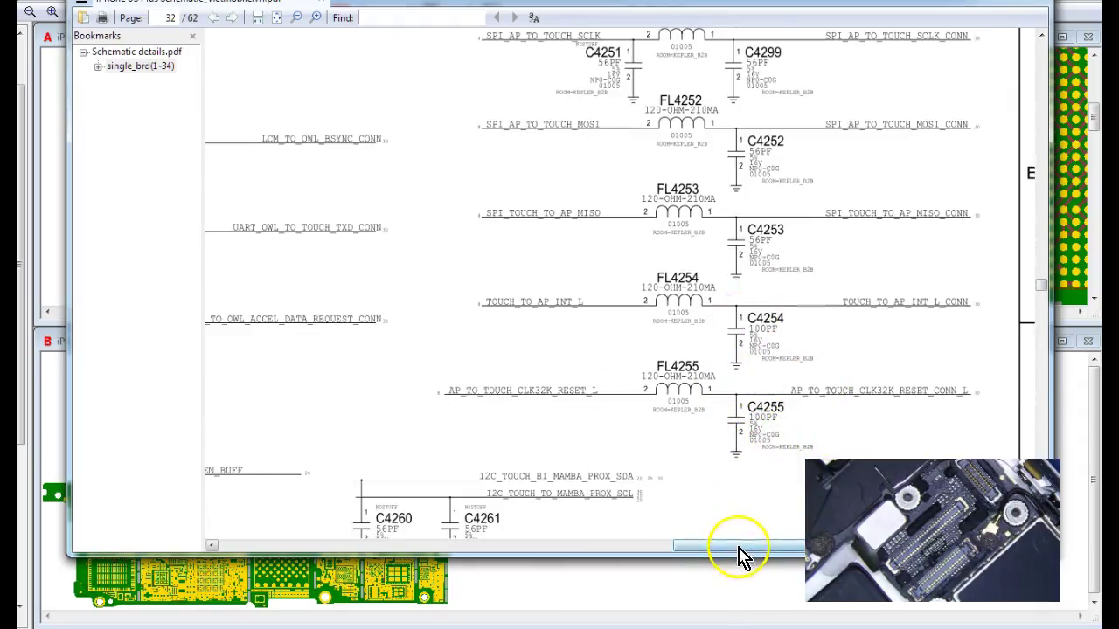
left_click_drag(736, 547, 513, 544)
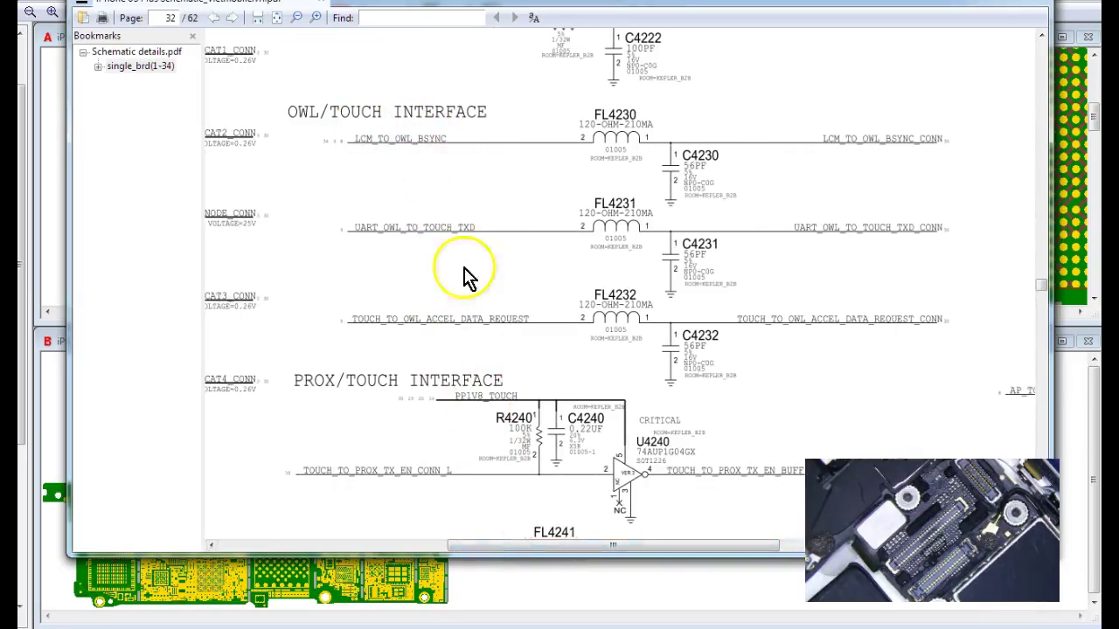
scroll(537, 376, "down", 3)
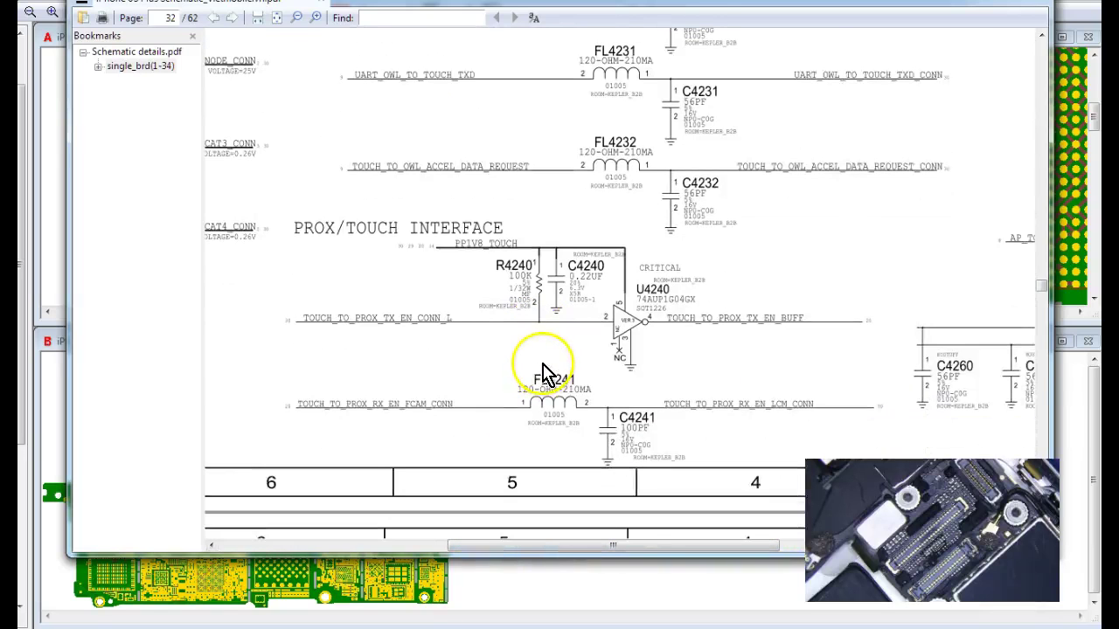
scroll(544, 378, "up", 1)
scroll(544, 371, "up", 10)
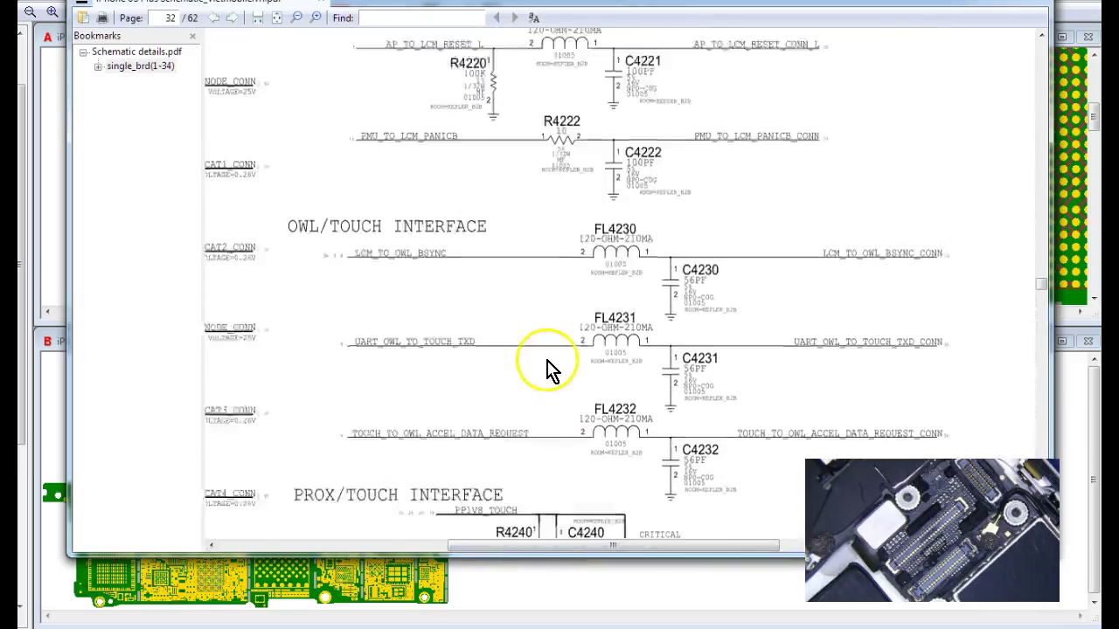
scroll(544, 360, "up", 3)
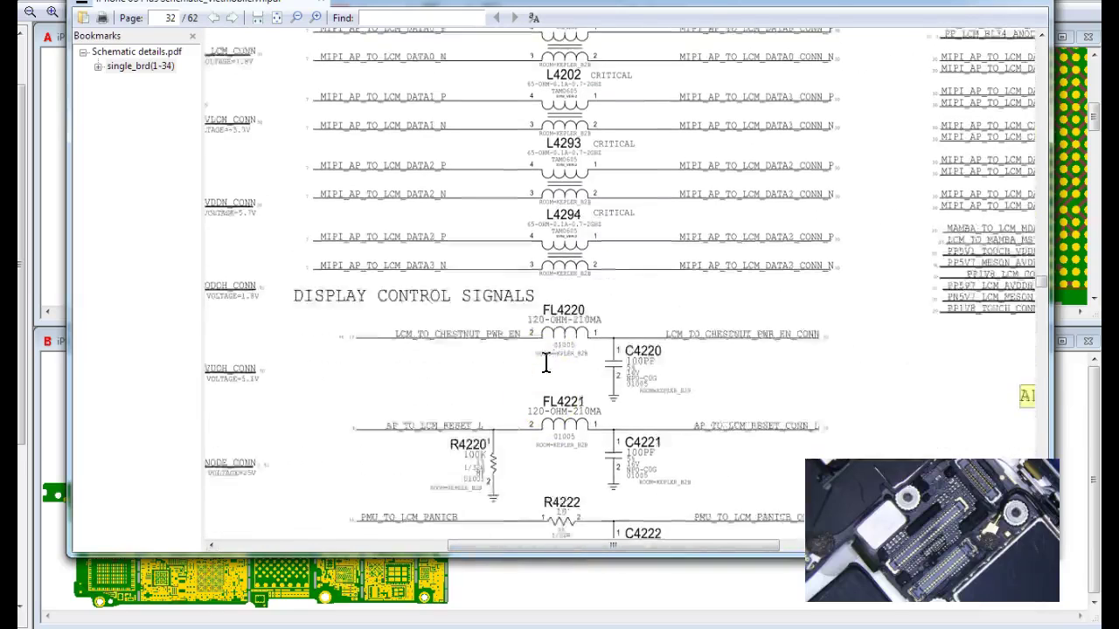
scroll(545, 360, "down", 2)
scroll(720, 350, "up", 6)
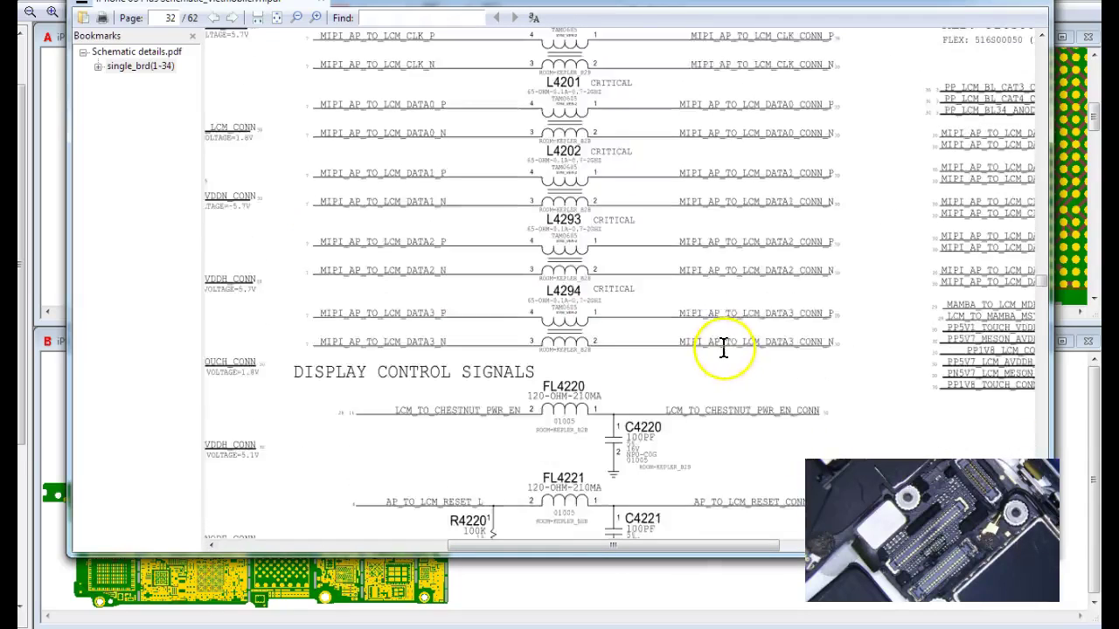
scroll(512, 437, "down", 3)
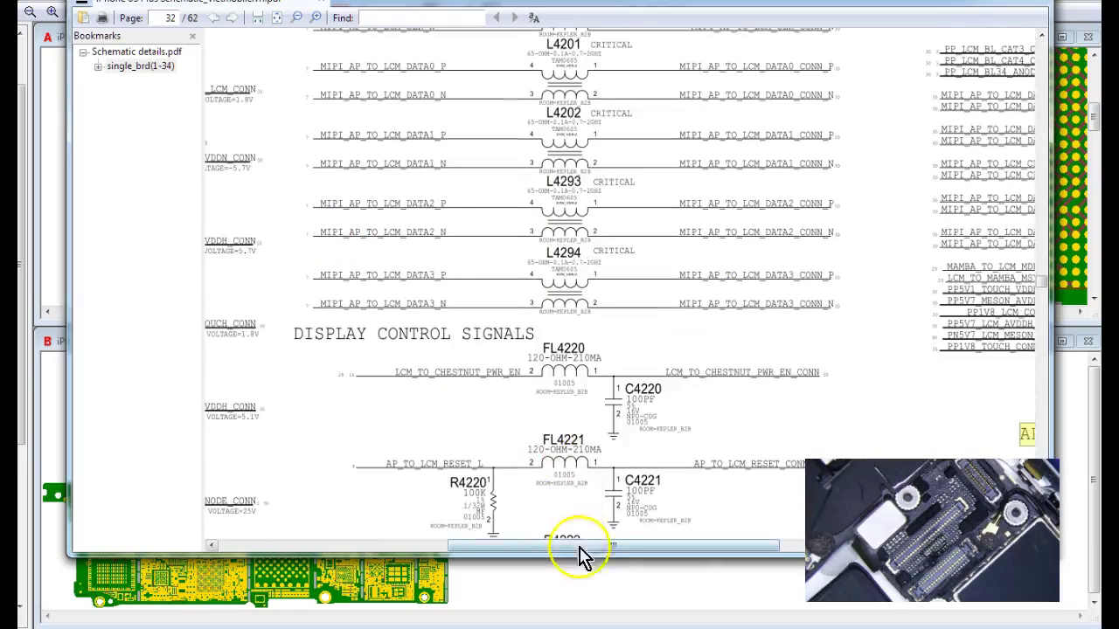
left_click_drag(587, 554, 372, 584)
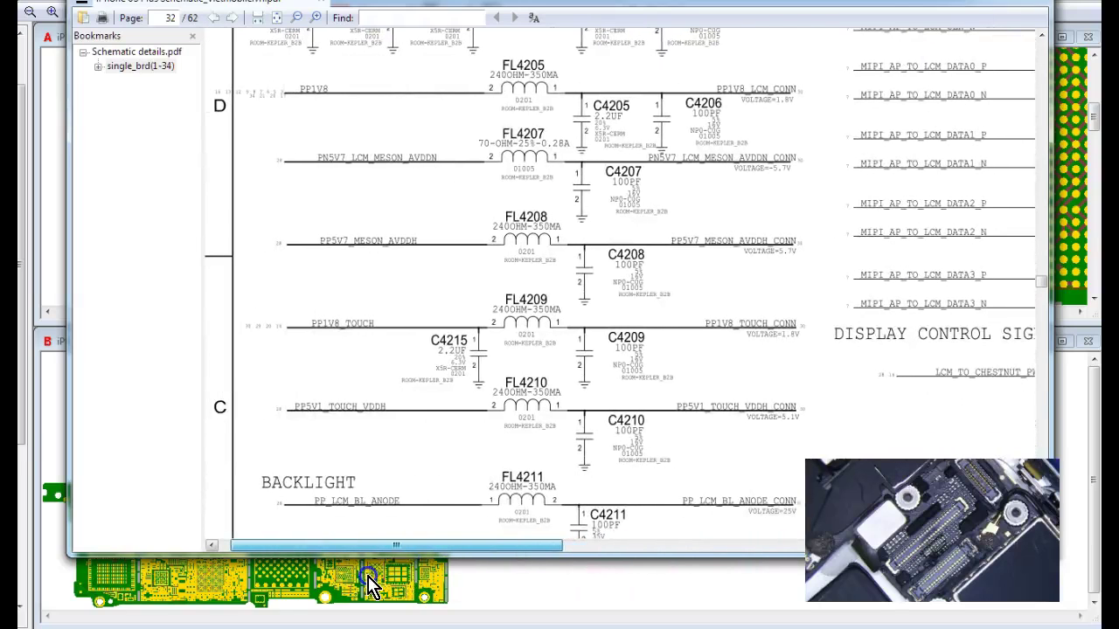
scroll(537, 450, "down", 2)
scroll(392, 375, "up", 3)
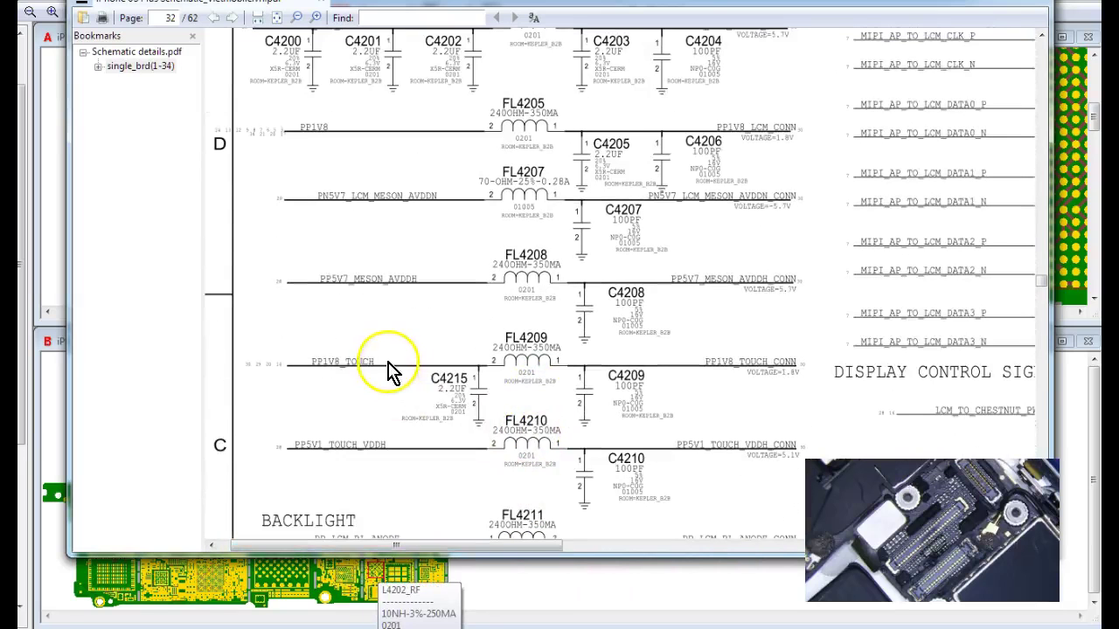
scroll(389, 354, "up", 3)
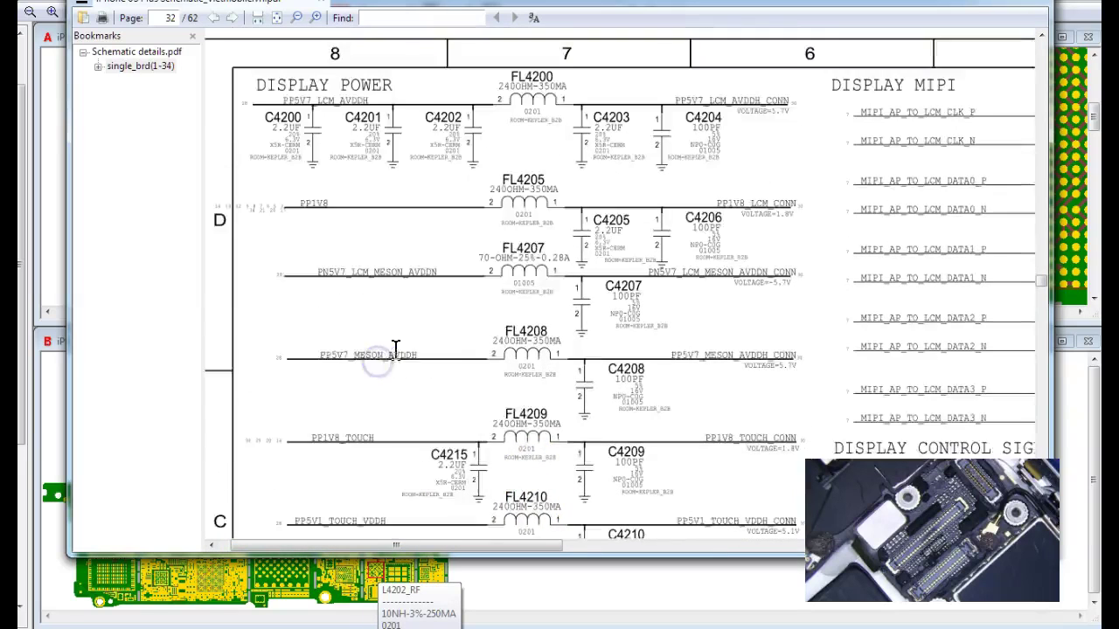
scroll(407, 360, "down", 4)
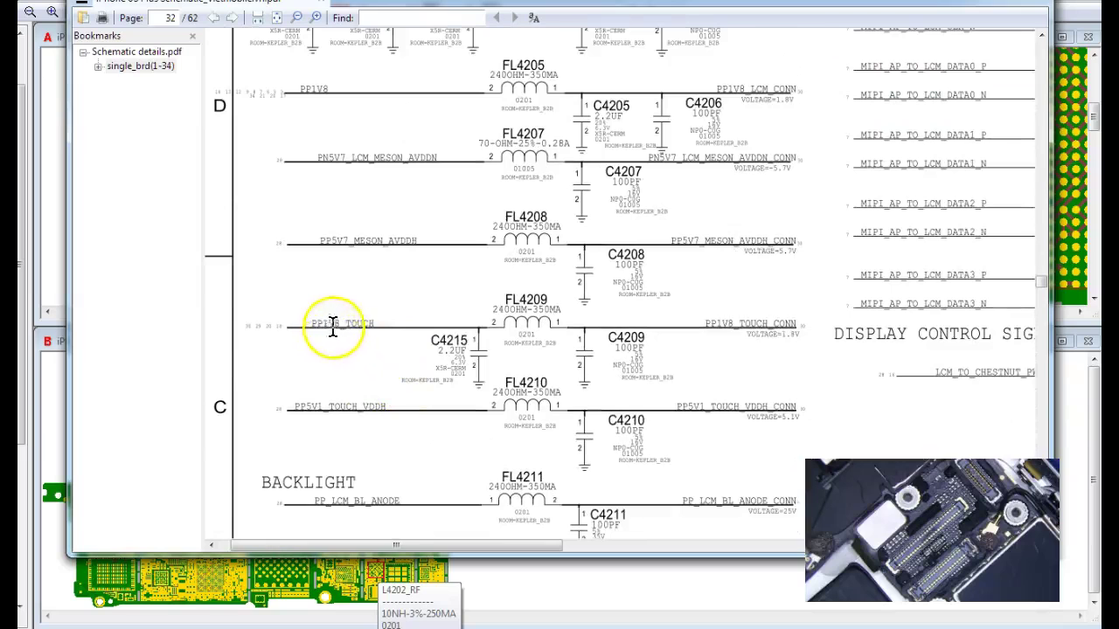
left_click(391, 329)
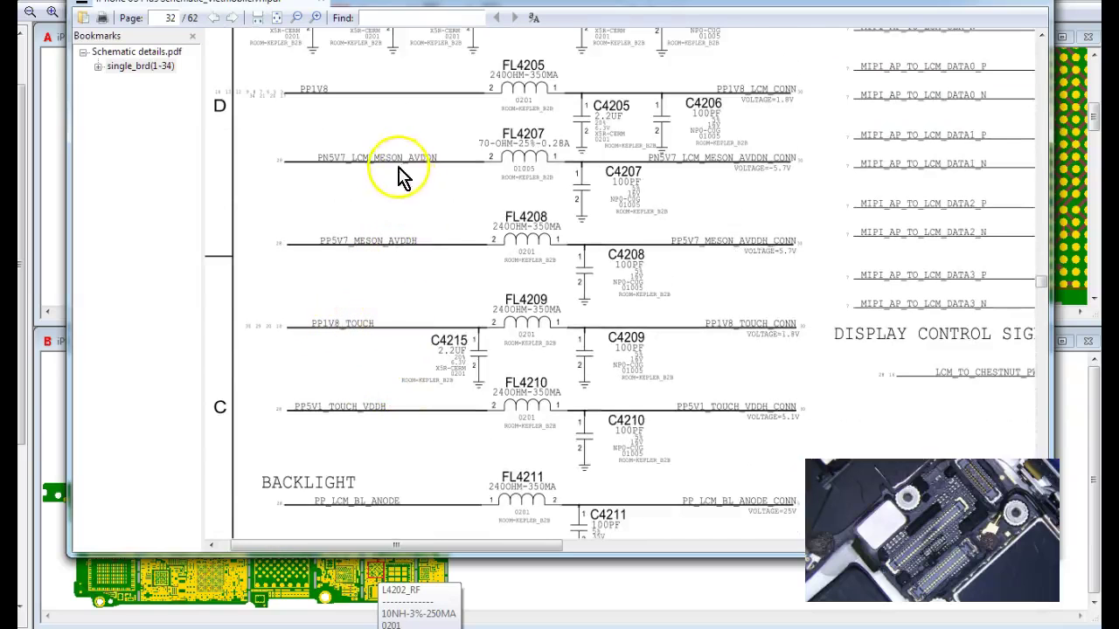
scroll(459, 306, "down", 3)
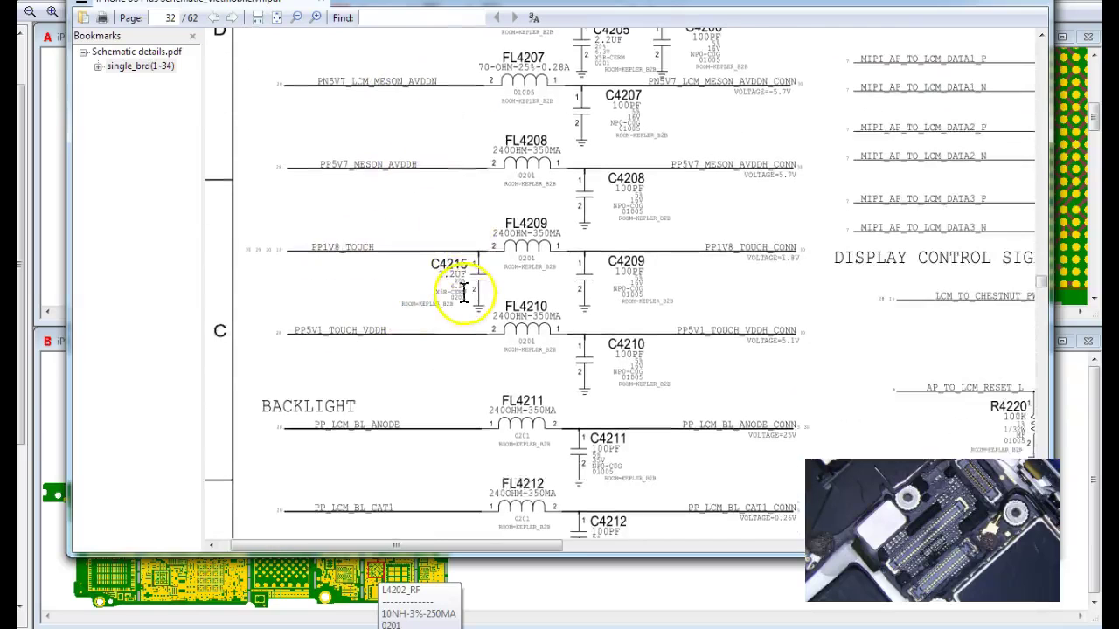
scroll(465, 298, "down", 7)
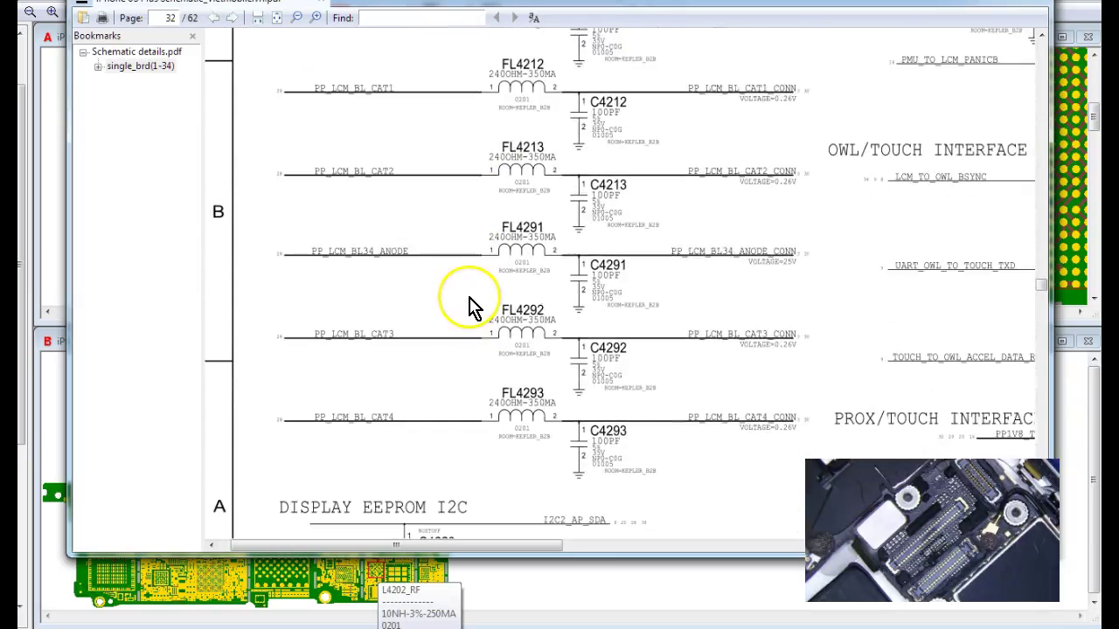
scroll(472, 301, "down", 2)
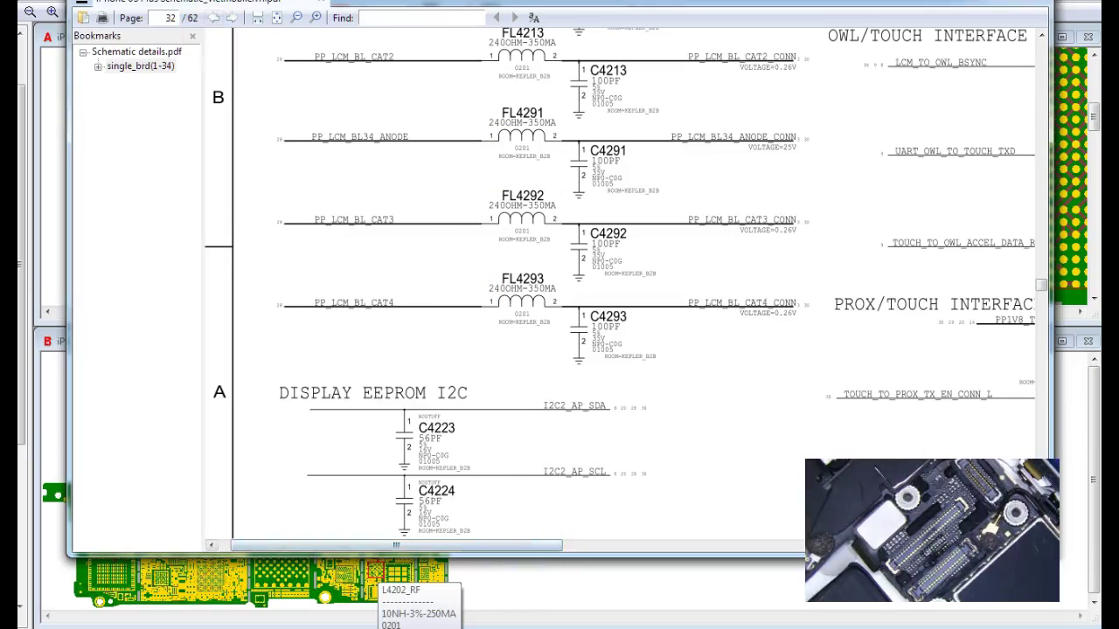
Return to the board and identify FL4252 beside J4200 as a 120-OHM-210MA 01005 filter.
key("alt+Tab")
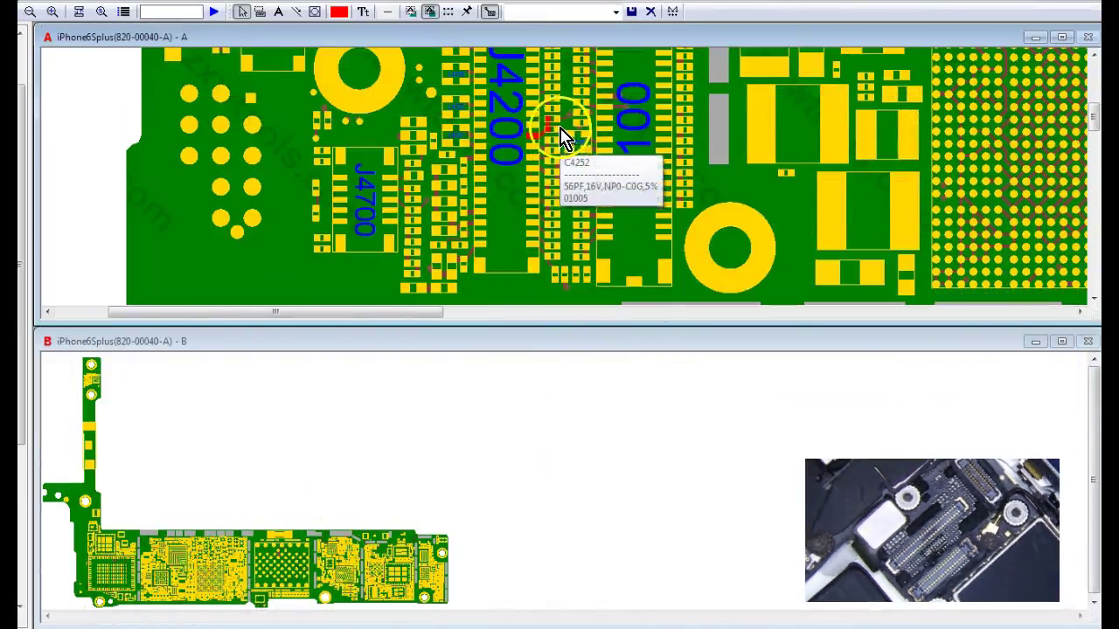
mouse_move(559, 127)
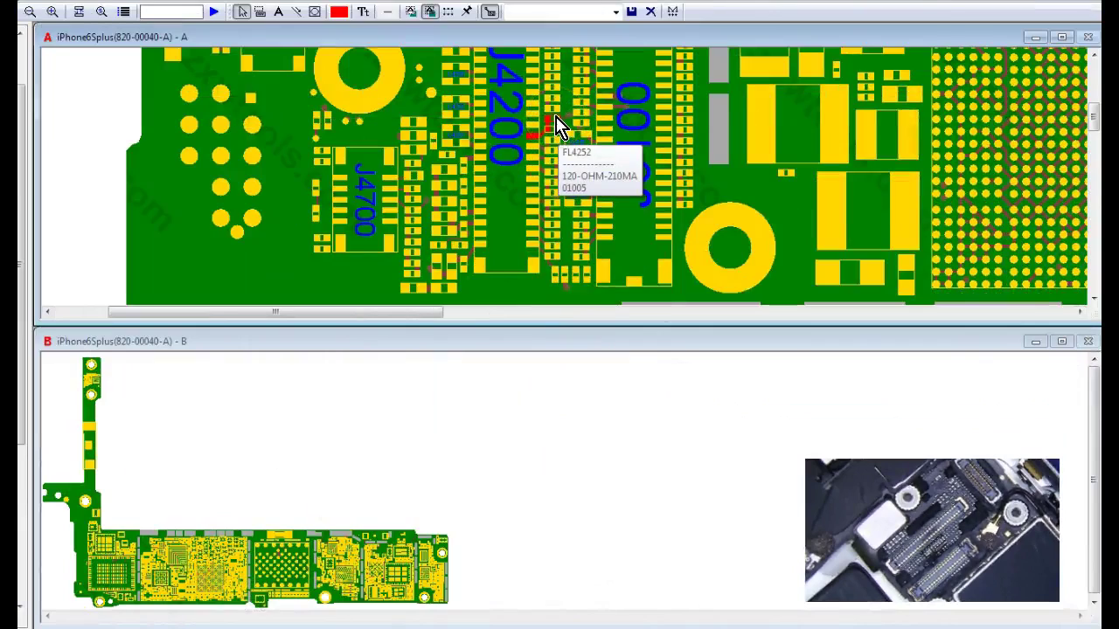